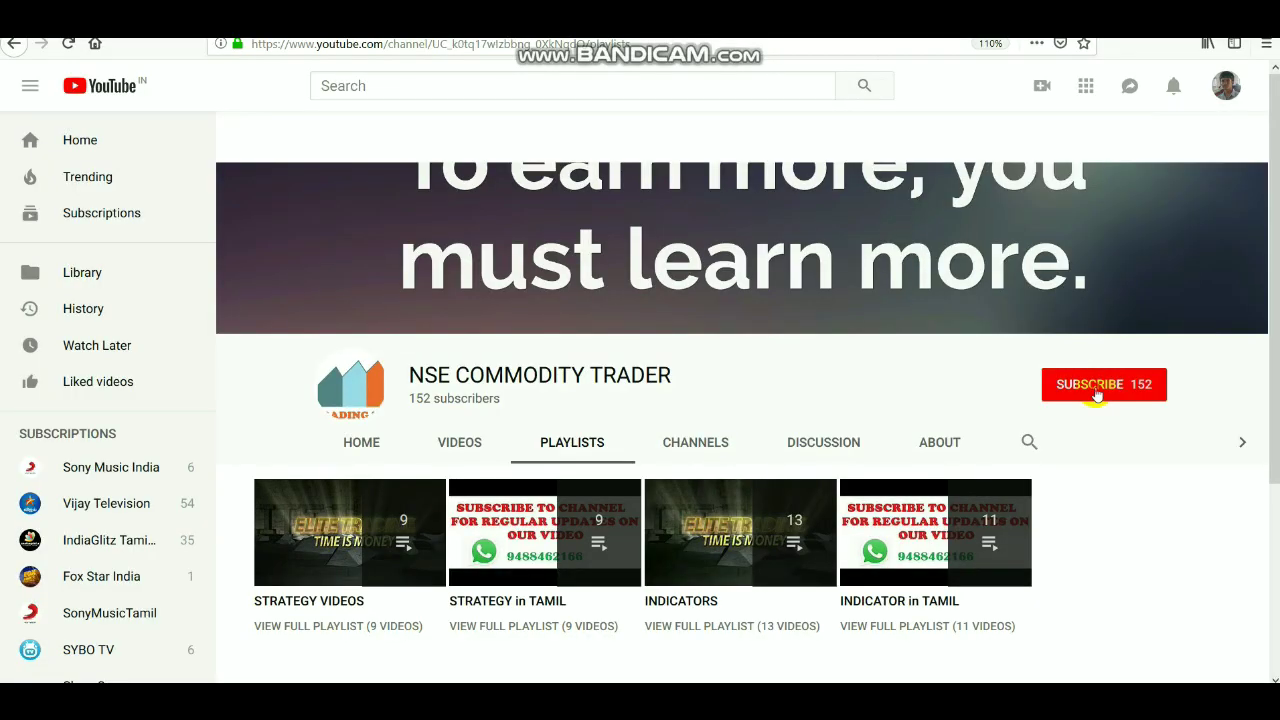
- Subscribe to the NSE COMMODITY TRADER channel and turn on its notification bell
{"action": "left_click", "coordinate": [1097, 390]}
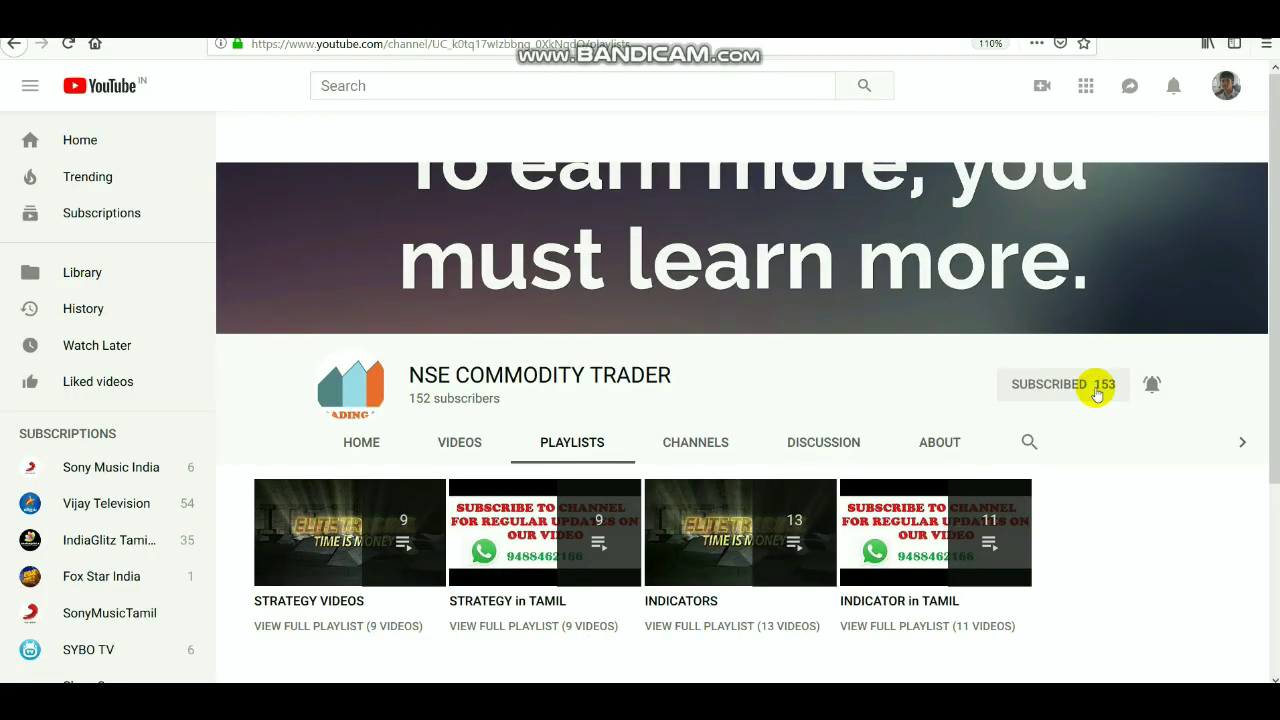
{"action": "left_click", "coordinate": [1150, 380]}
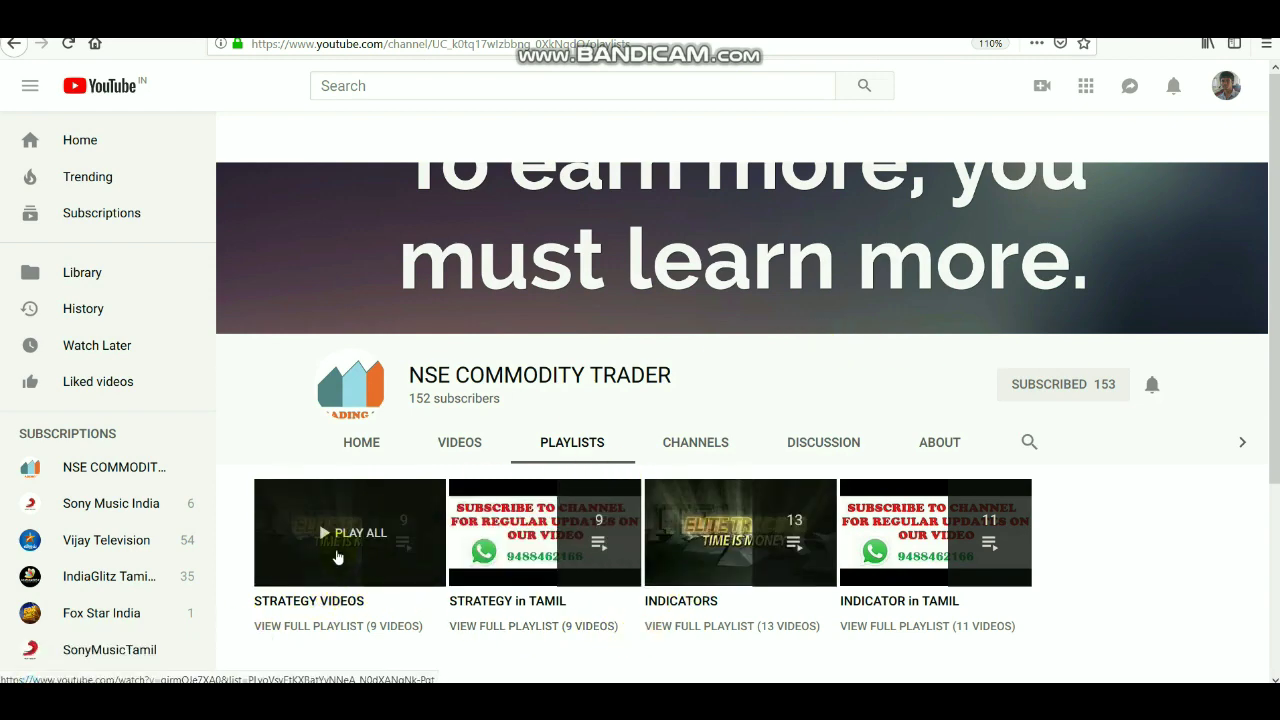
- Play the STRATEGY VIDEOS playlist and expand the description of its first video
{"action": "left_click", "coordinate": [299, 532]}
{"action": "scroll", "coordinate": [29, 349], "scroll_direction": "down", "scroll_amount": 3}
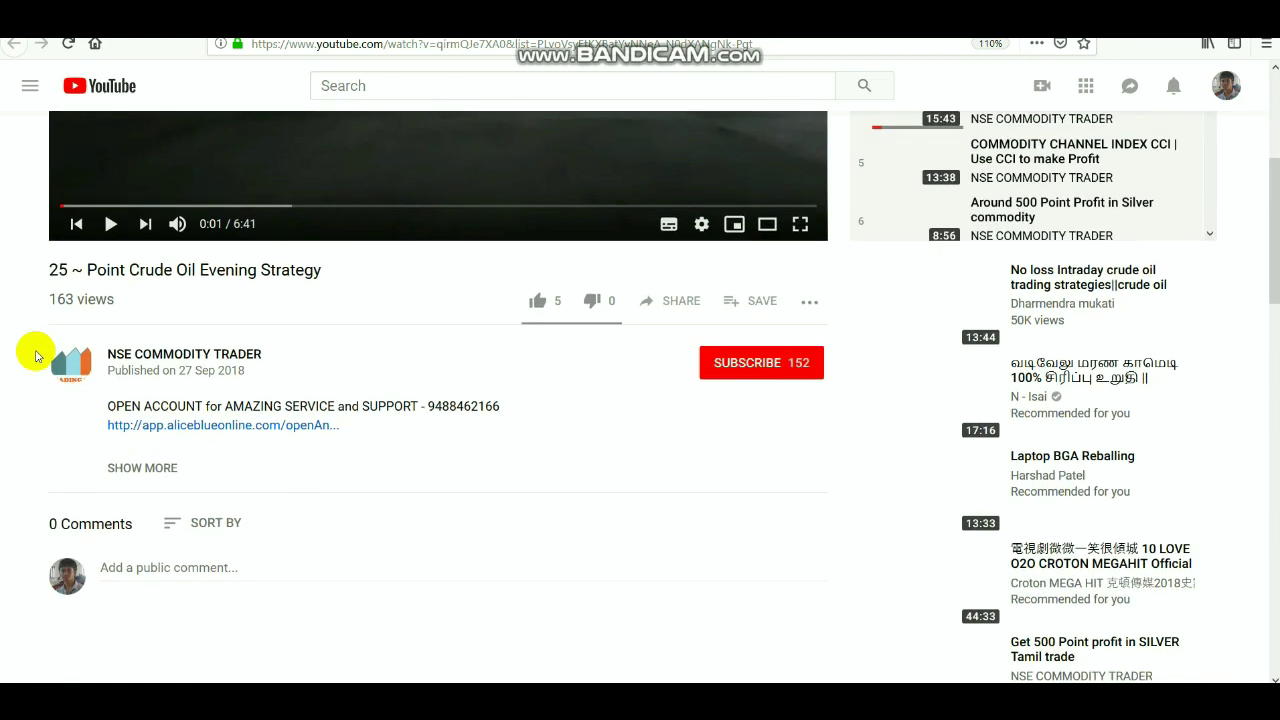
{"action": "left_click", "coordinate": [139, 466]}
- View the account-opening form linked in the video description, and return to the video page
{"action": "left_click", "coordinate": [214, 428]}
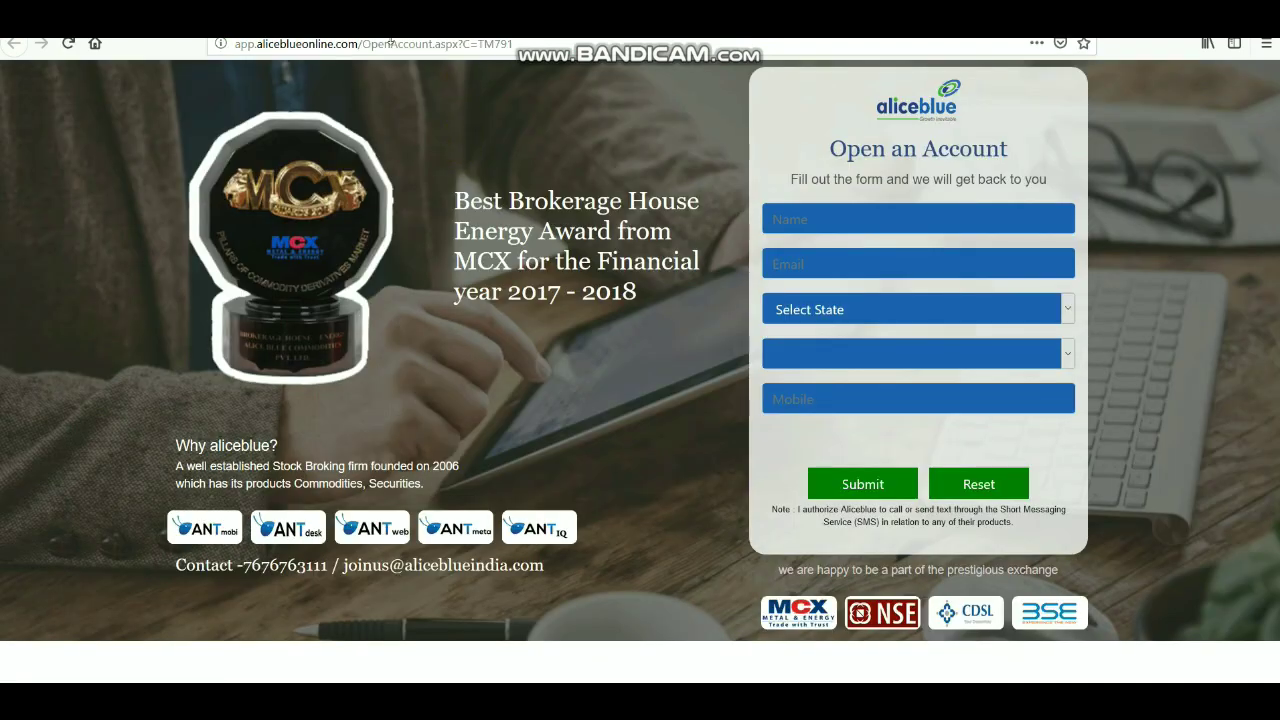
{"action": "key", "text": "ctrl+w"}
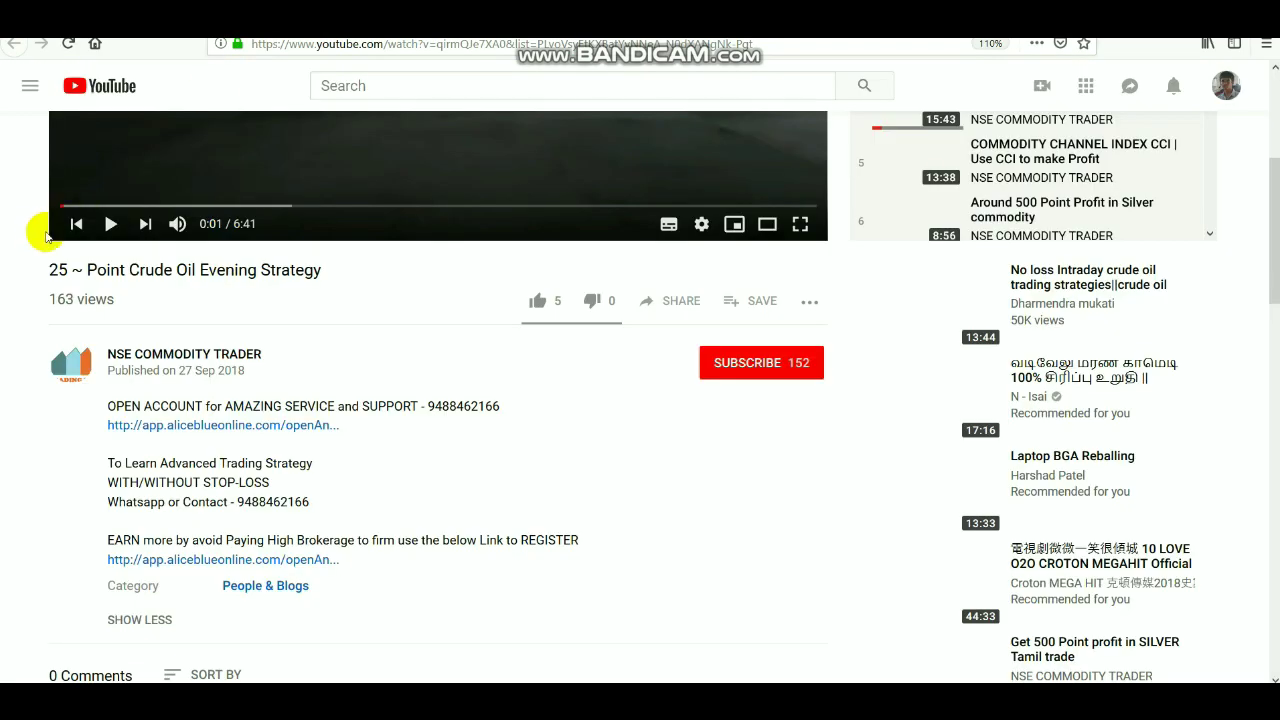
{"action": "scroll", "coordinate": [423, 451], "scroll_direction": "down", "scroll_amount": 1}
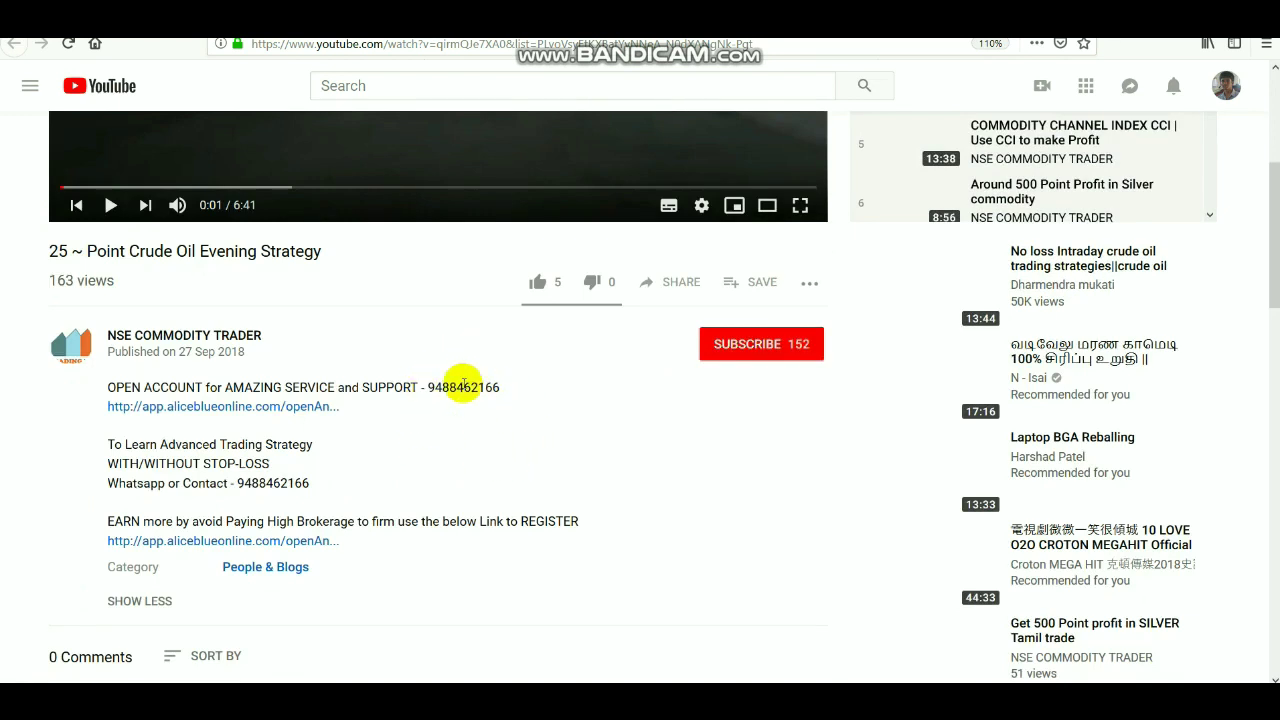
- Switch to the SILVERM19FEBFUT chart in Zerodha Kite and check the available chart intervals
{"action": "key", "text": "alt+Tab"}
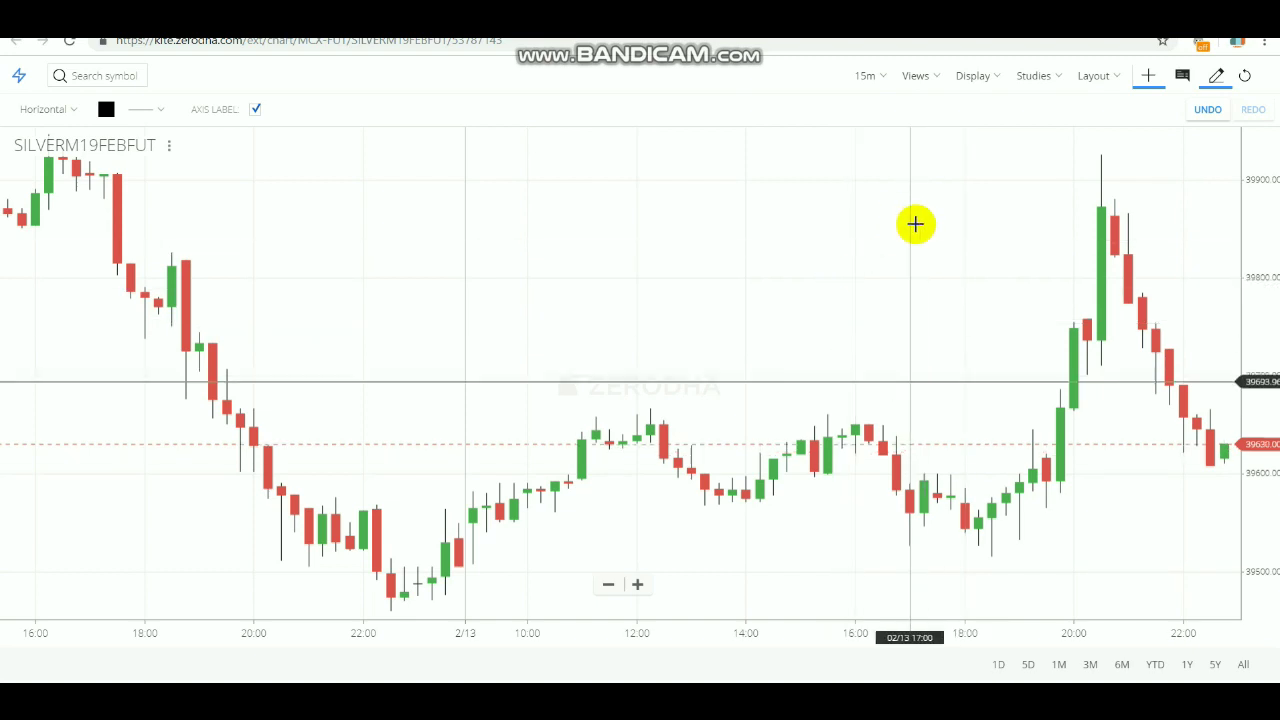
{"action": "left_click", "coordinate": [874, 77]}
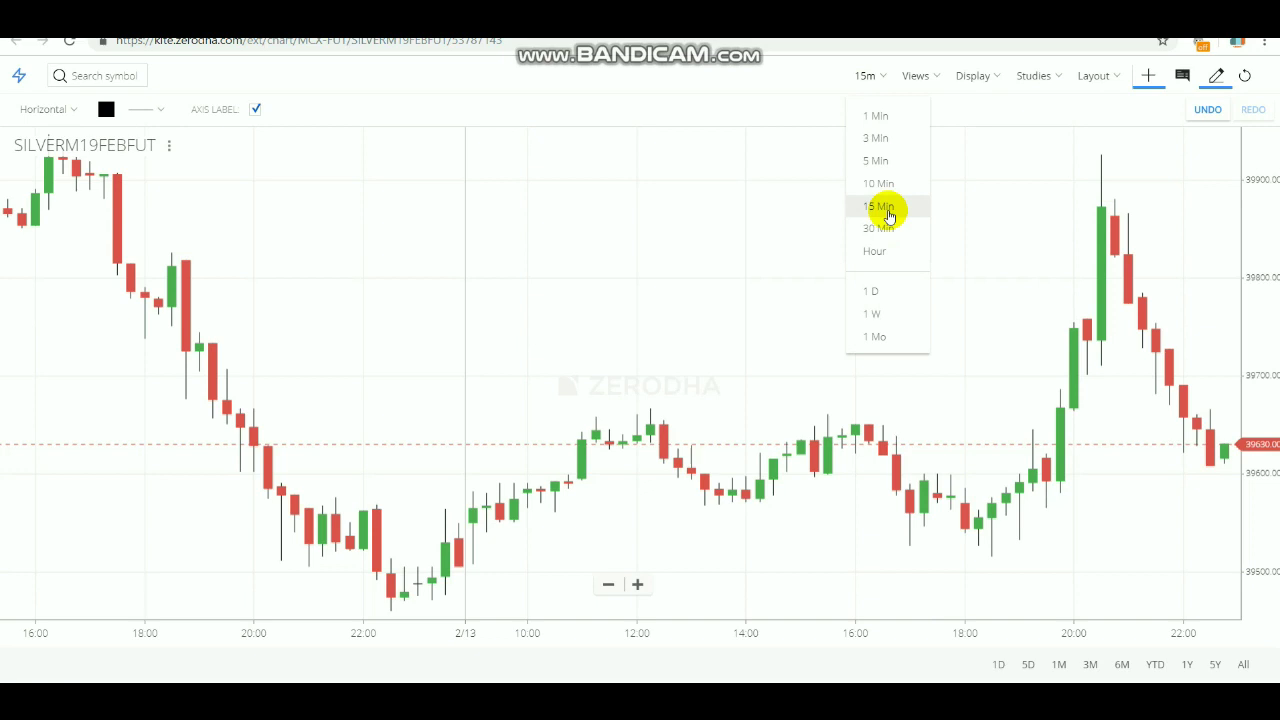
{"action": "left_click", "coordinate": [828, 203]}
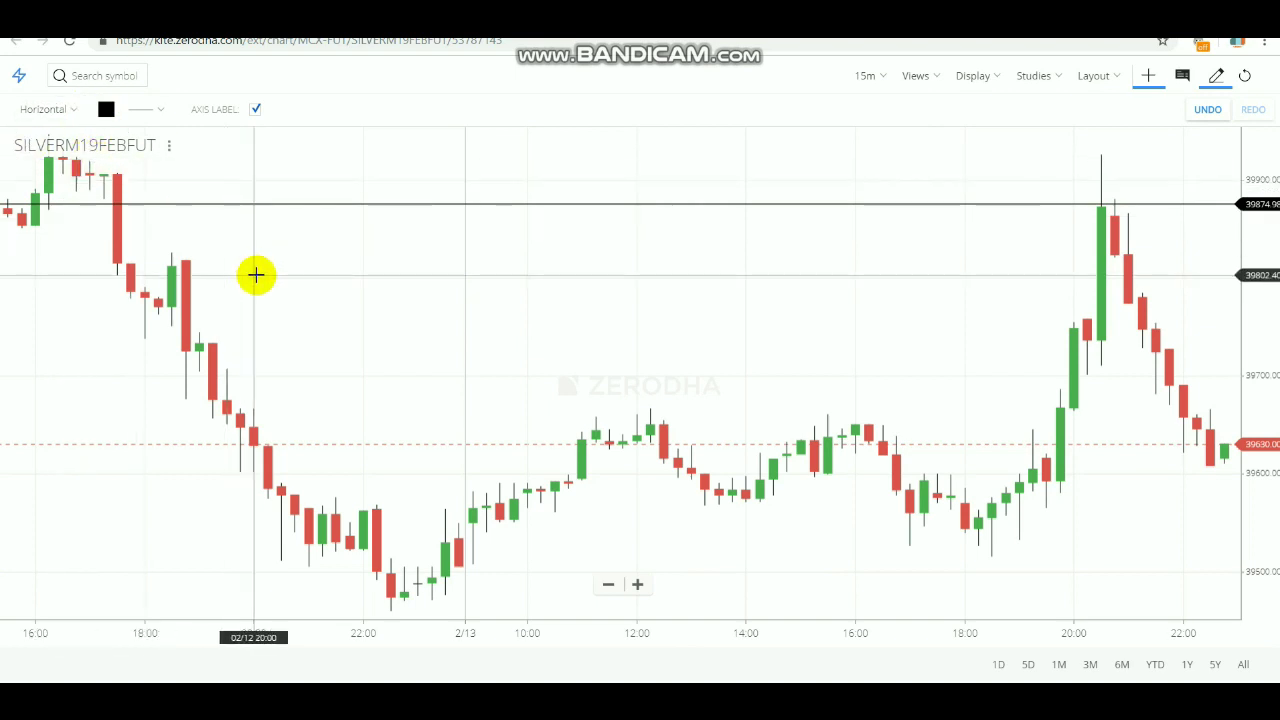
{"action": "right_click", "coordinate": [339, 209]}
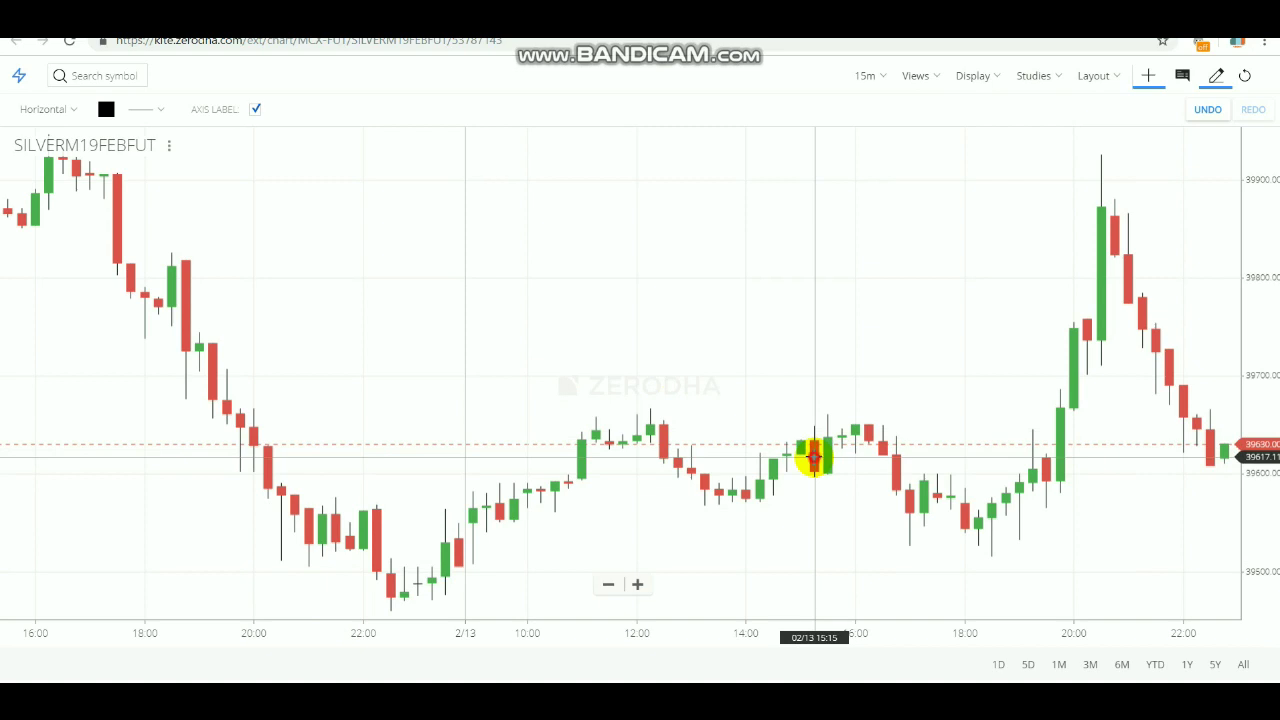
- Draw a horizontal line at about 39870 near the bottom of the 2/12 opening candle
{"action": "left_click_drag", "start_coordinate": [815, 457], "coordinate": [1034, 411]}
{"action": "left_click_drag", "start_coordinate": [771, 414], "coordinate": [1027, 397]}
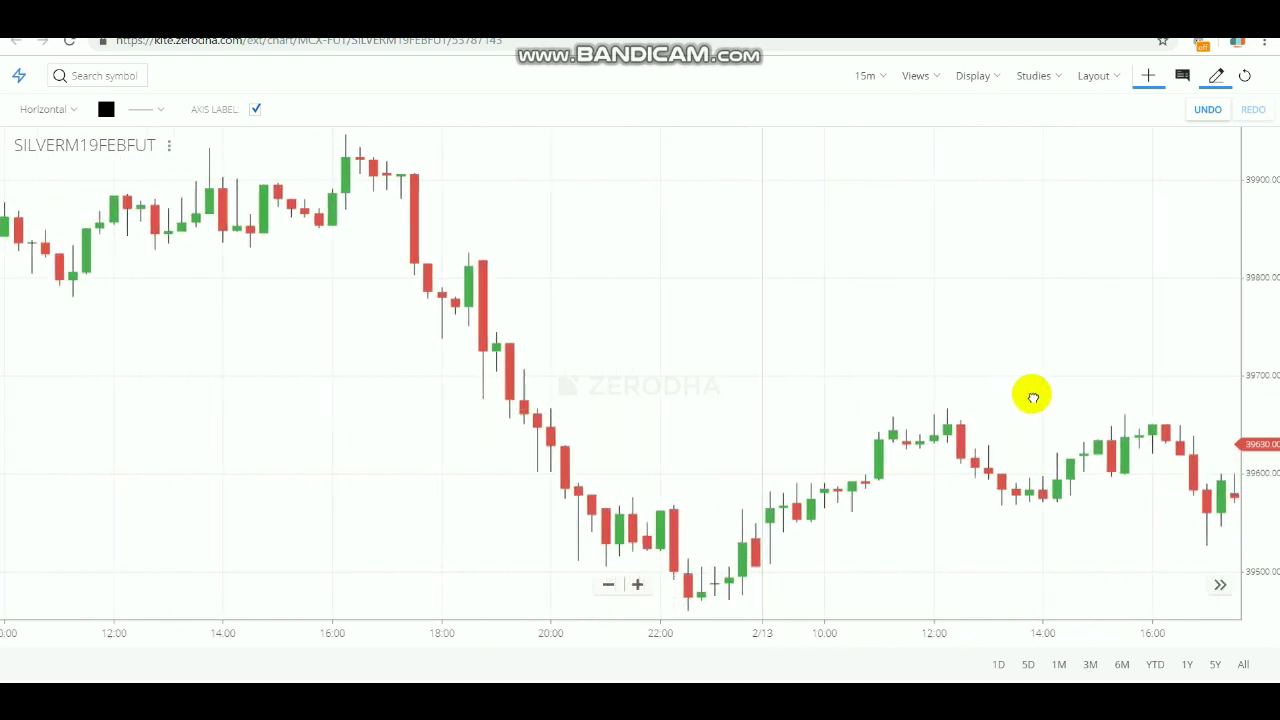
{"action": "left_click_drag", "start_coordinate": [571, 463], "coordinate": [791, 591]}
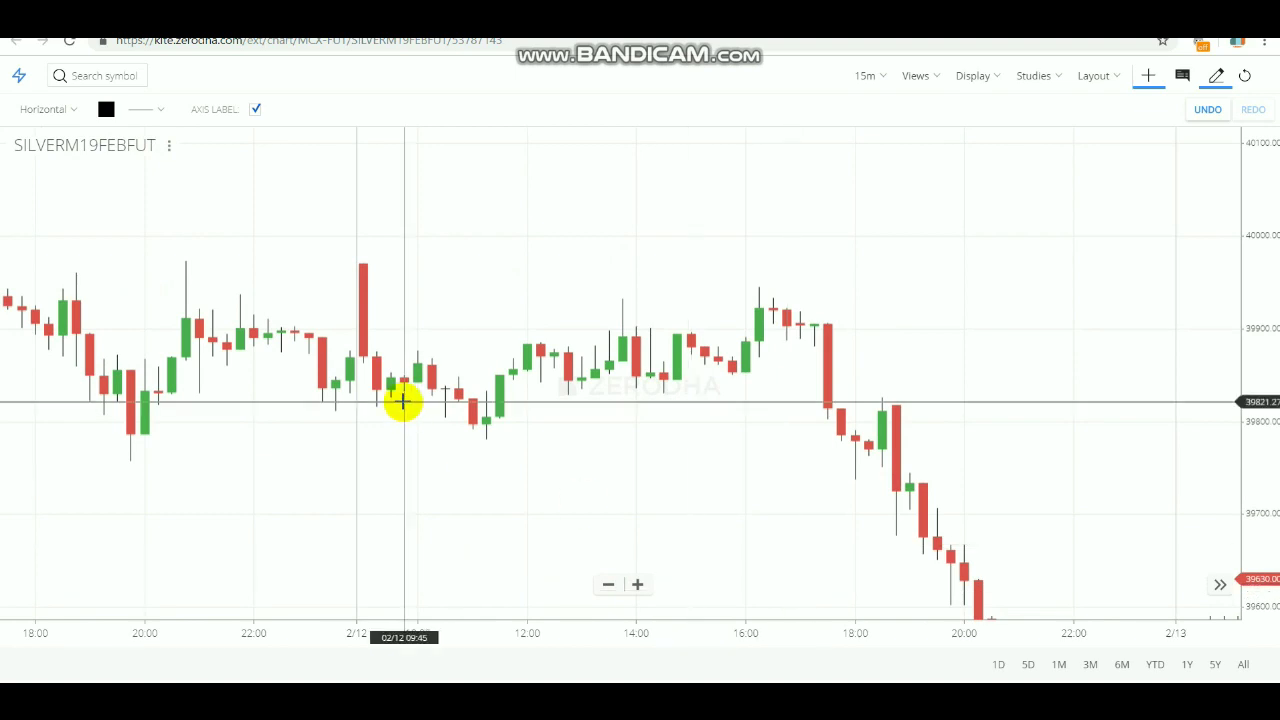
{"action": "left_click", "coordinate": [367, 356]}
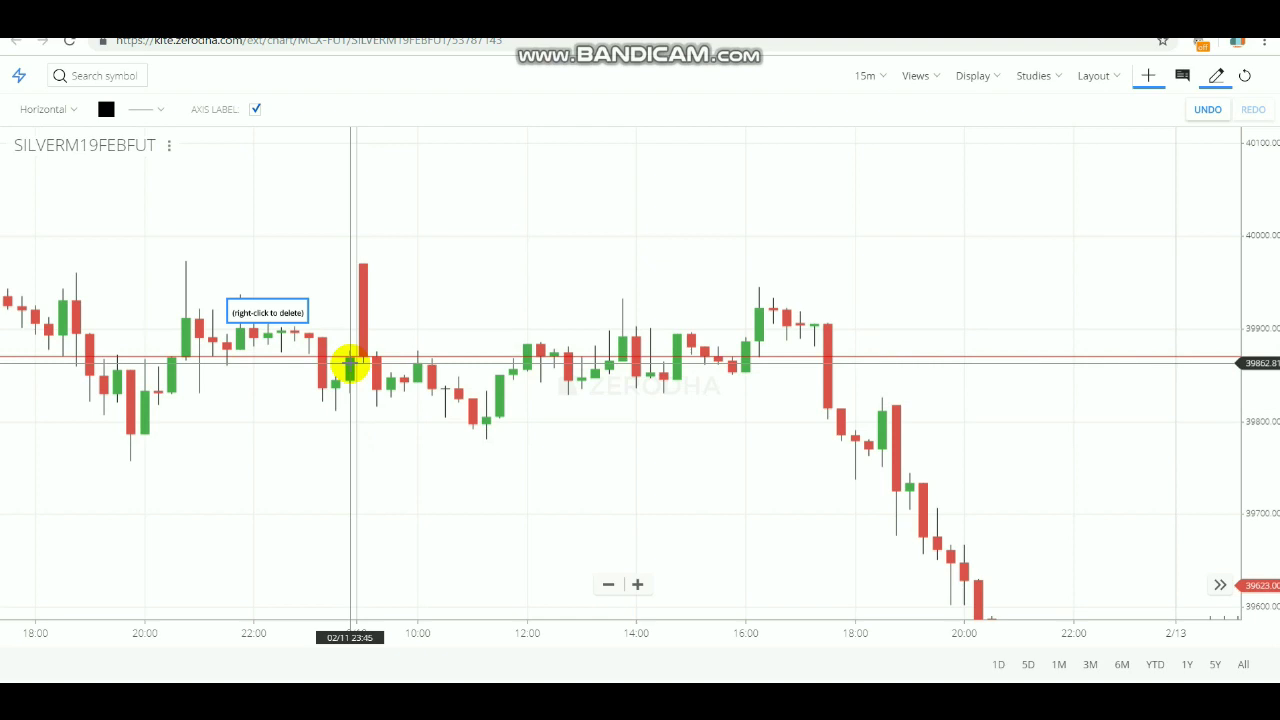
{"action": "left_click", "coordinate": [372, 384]}
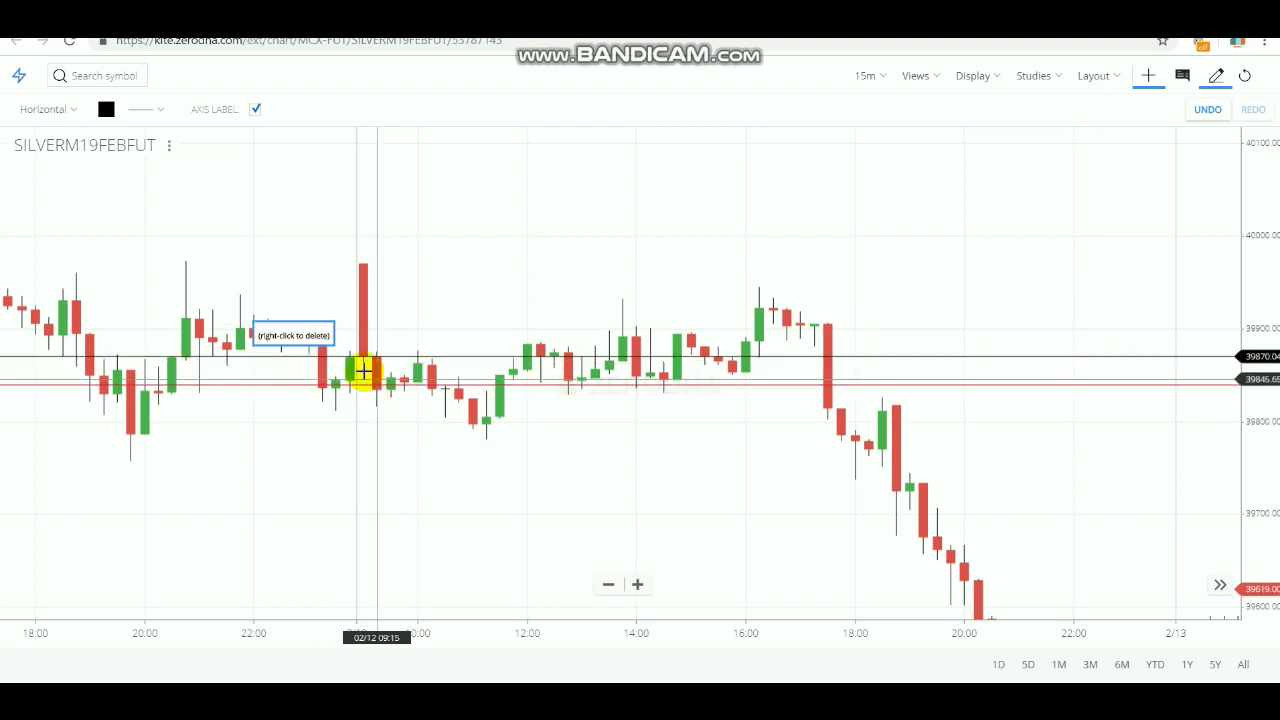
{"action": "right_click", "coordinate": [363, 385]}
{"action": "right_click", "coordinate": [363, 377]}
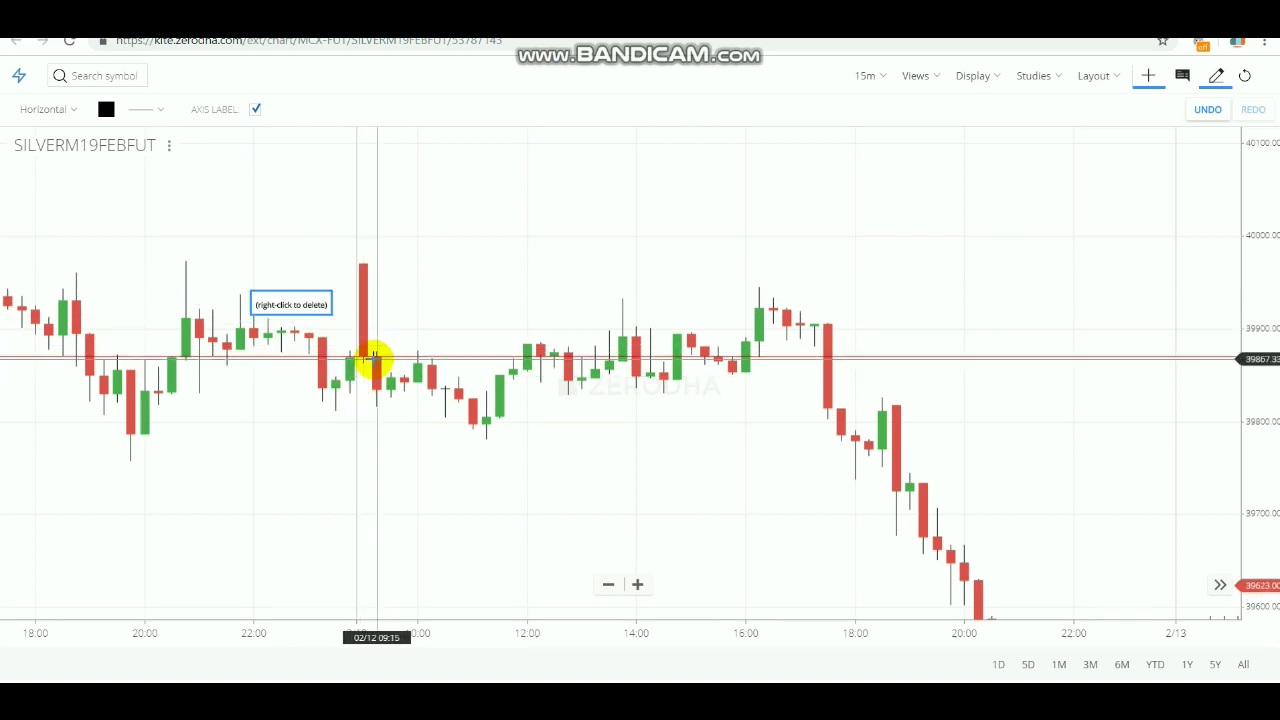
- Examine the 2/12 opening candle from its high to its low against the drawn line
{"action": "left_click_drag", "start_coordinate": [414, 406], "coordinate": [383, 358]}
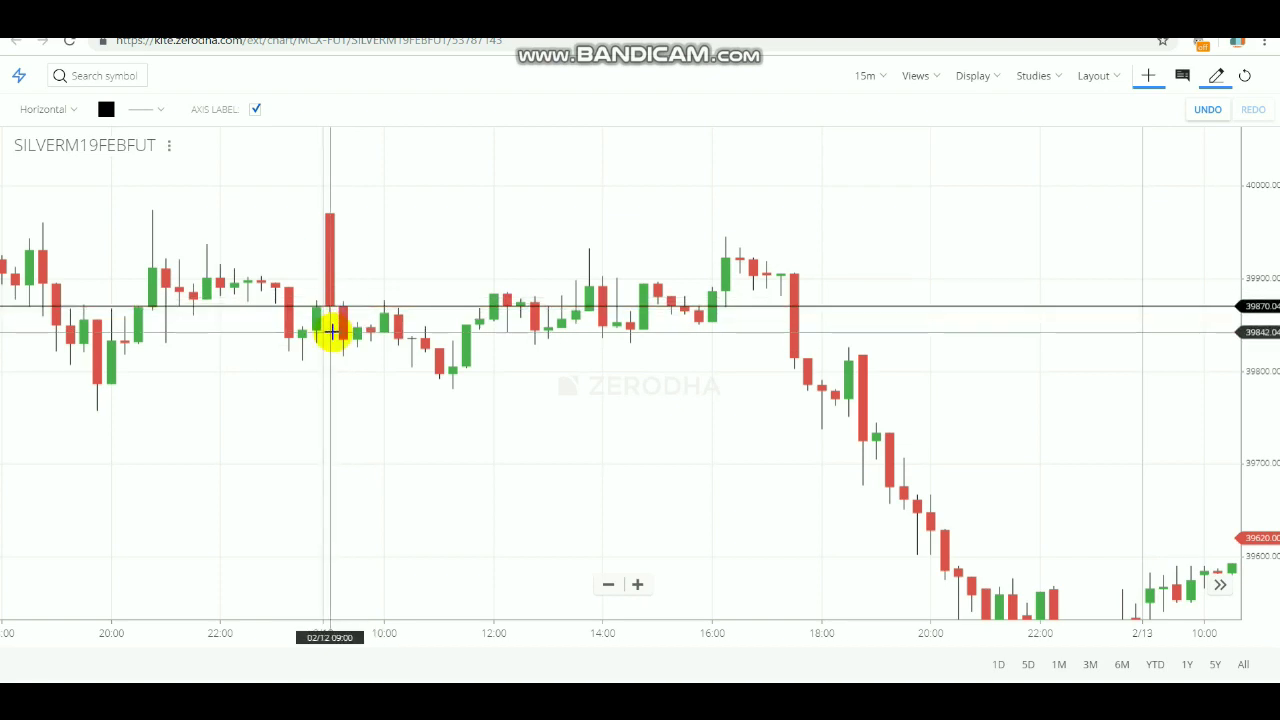
{"action": "left_click", "coordinate": [343, 285]}
{"action": "left_click_drag", "start_coordinate": [354, 285], "coordinate": [310, 250]}
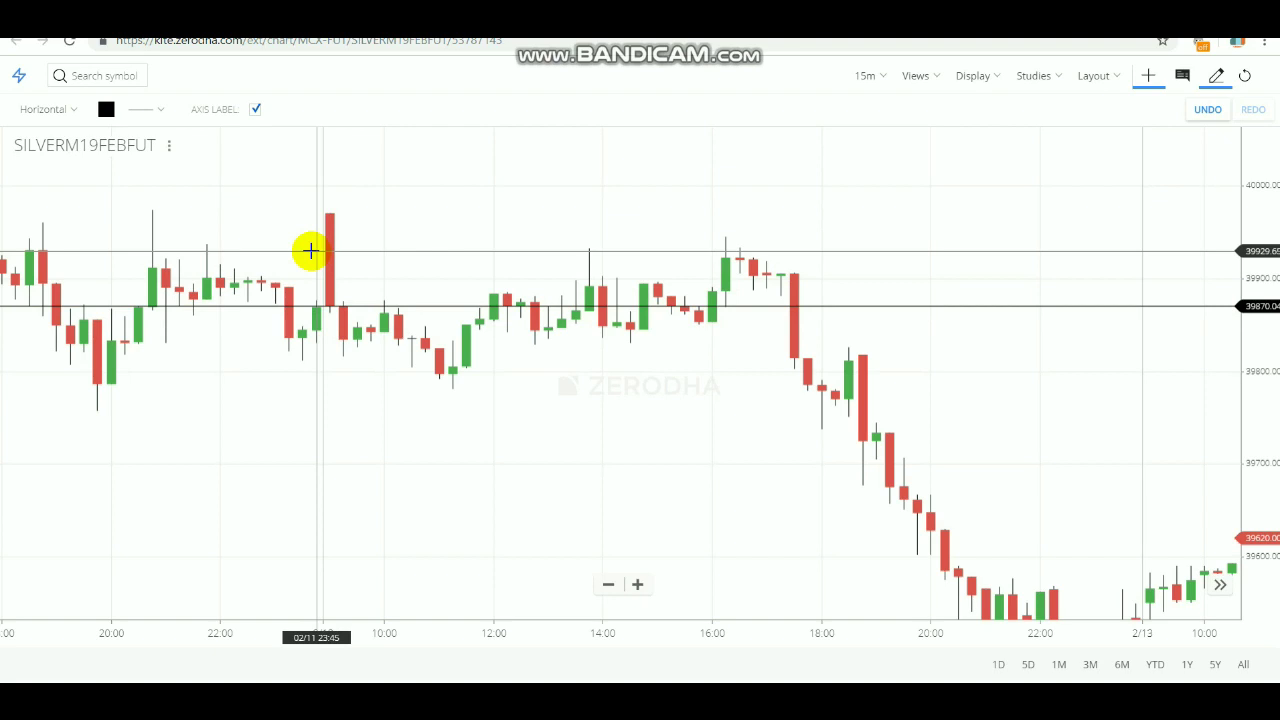
{"action": "left_click_drag", "start_coordinate": [310, 250], "coordinate": [342, 214]}
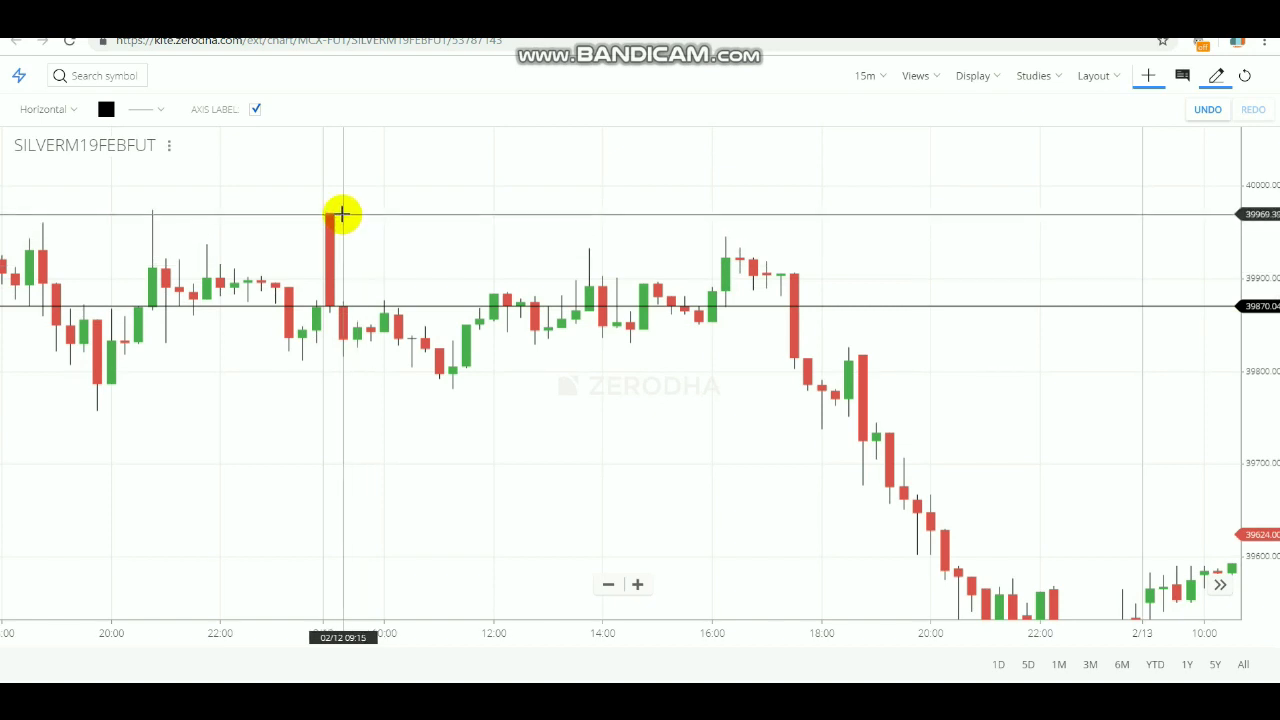
{"action": "left_click_drag", "start_coordinate": [342, 214], "coordinate": [340, 312]}
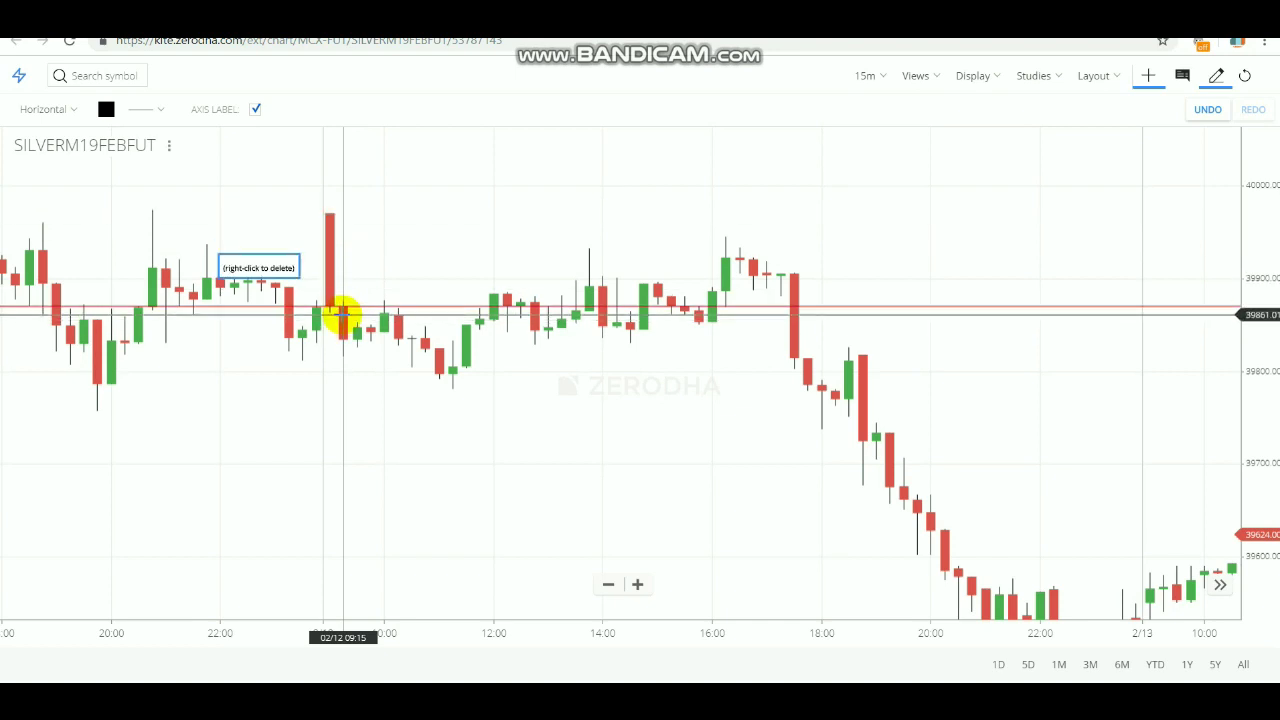
{"action": "left_click_drag", "start_coordinate": [340, 312], "coordinate": [342, 302]}
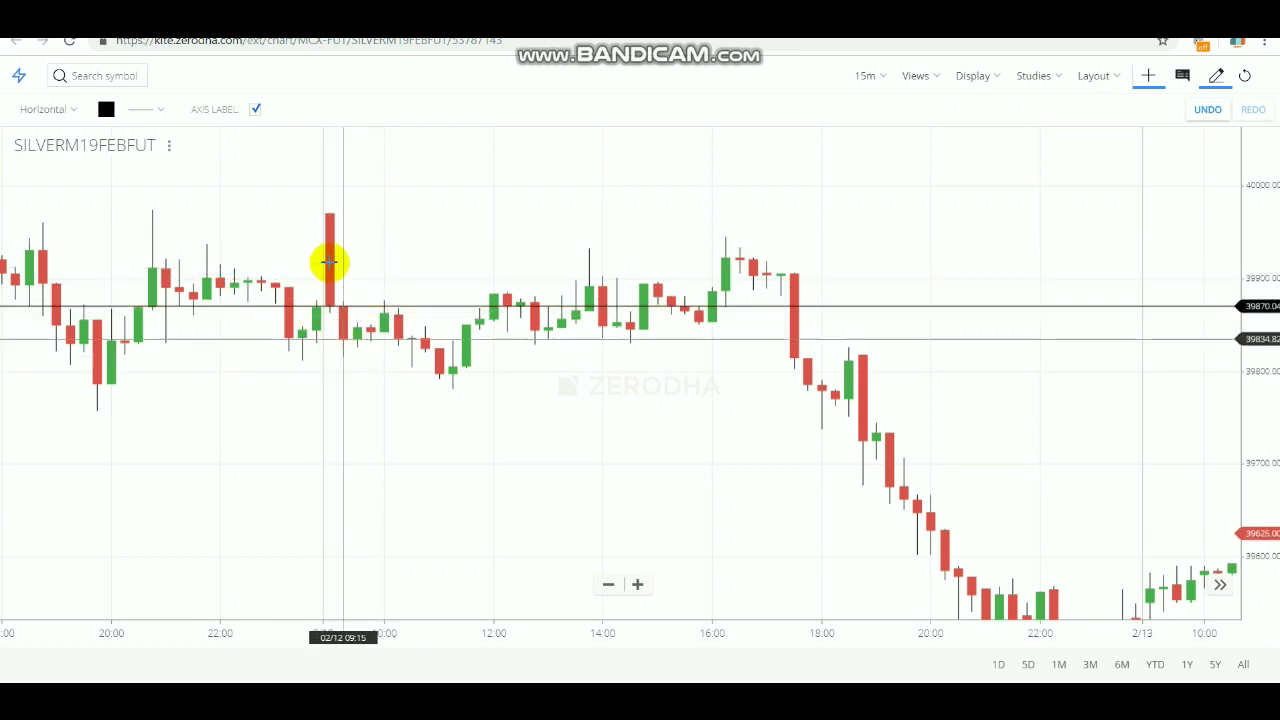
{"action": "left_click_drag", "start_coordinate": [352, 305], "coordinate": [355, 306]}
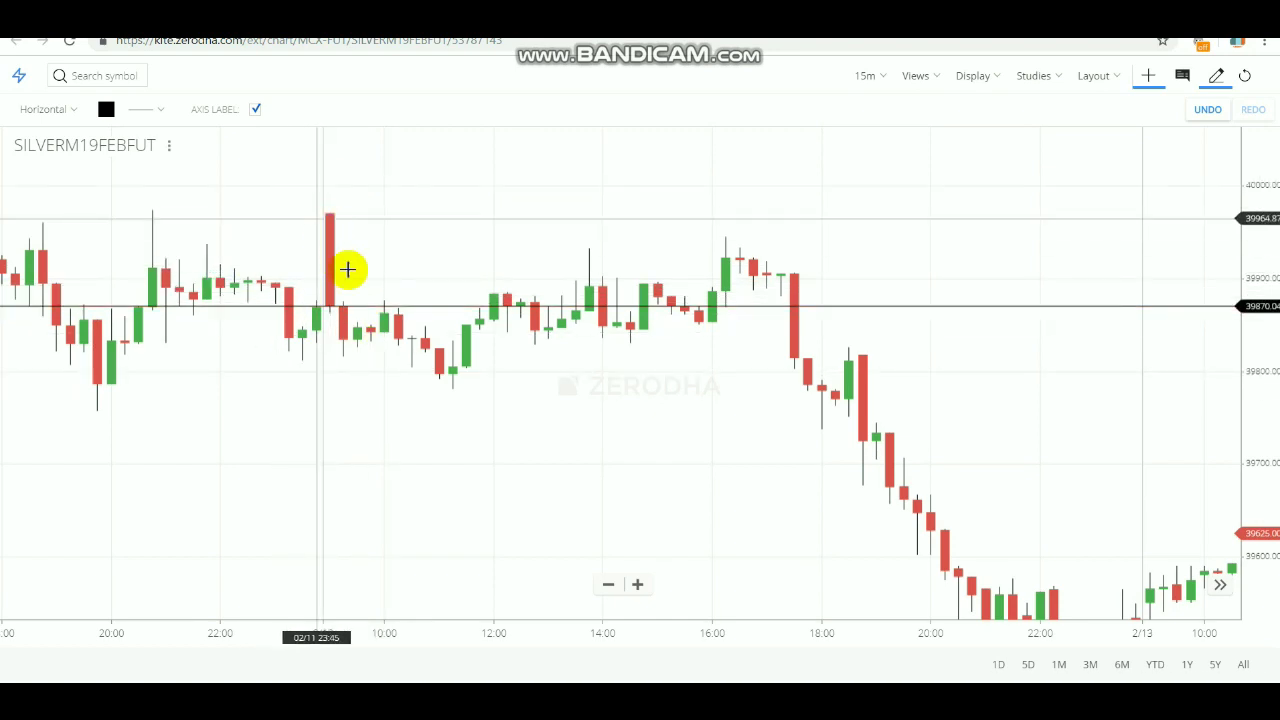
- Draw horizontal lines at the 2/12 opening candle's high, about 39971, and its low, about 39864
{"action": "left_click", "coordinate": [340, 212]}
{"action": "left_click_drag", "start_coordinate": [343, 314], "coordinate": [352, 313]}
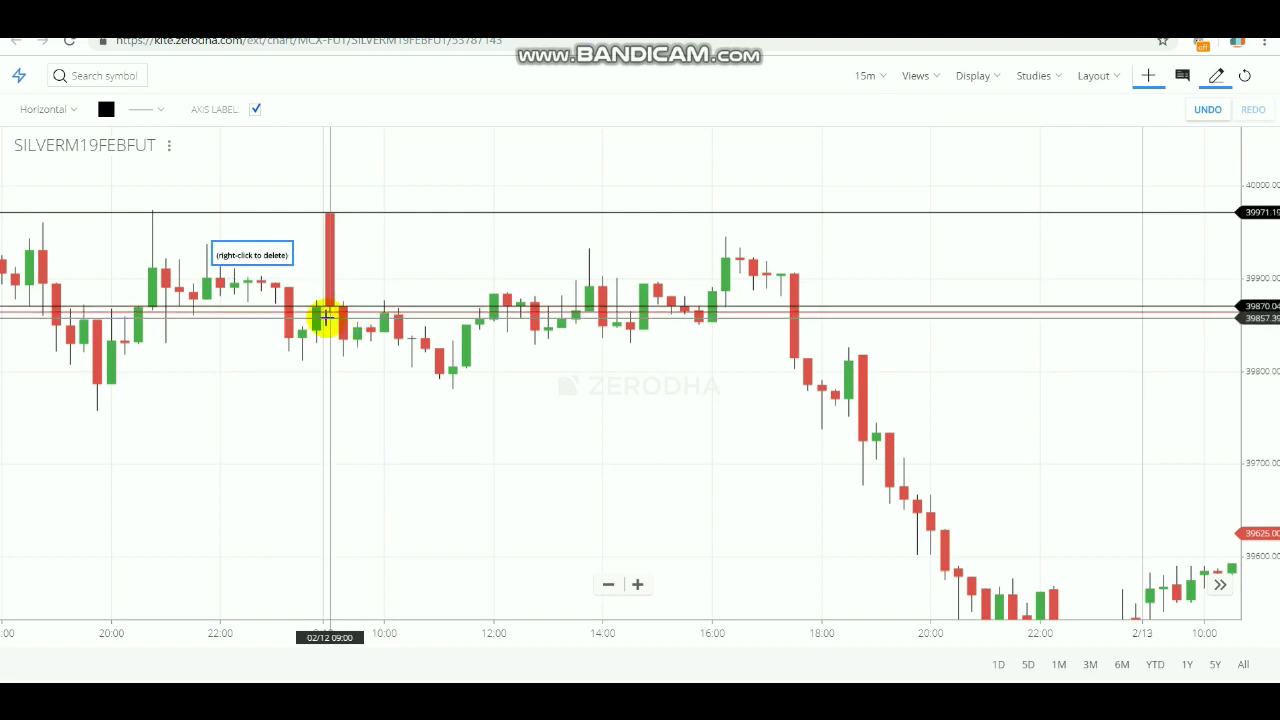
{"action": "left_click", "coordinate": [344, 322]}
{"action": "left_click_drag", "start_coordinate": [344, 322], "coordinate": [338, 310]}
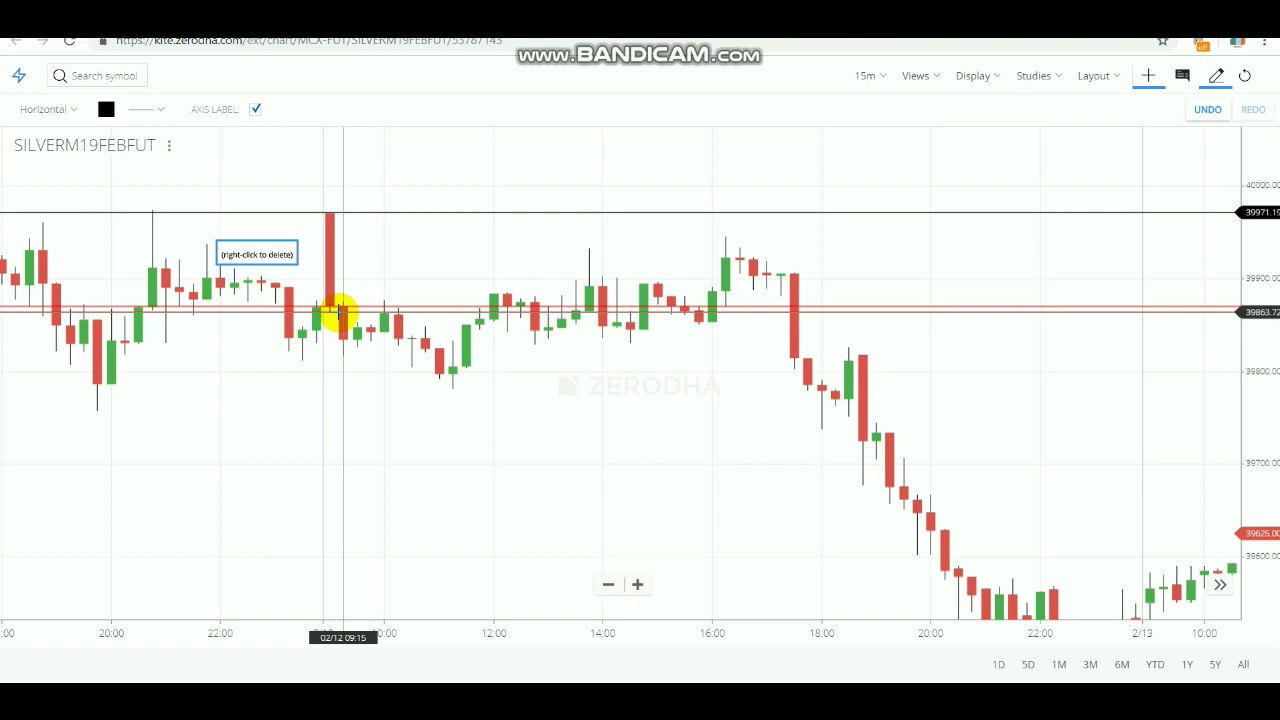
{"action": "left_click_drag", "start_coordinate": [340, 312], "coordinate": [344, 212]}
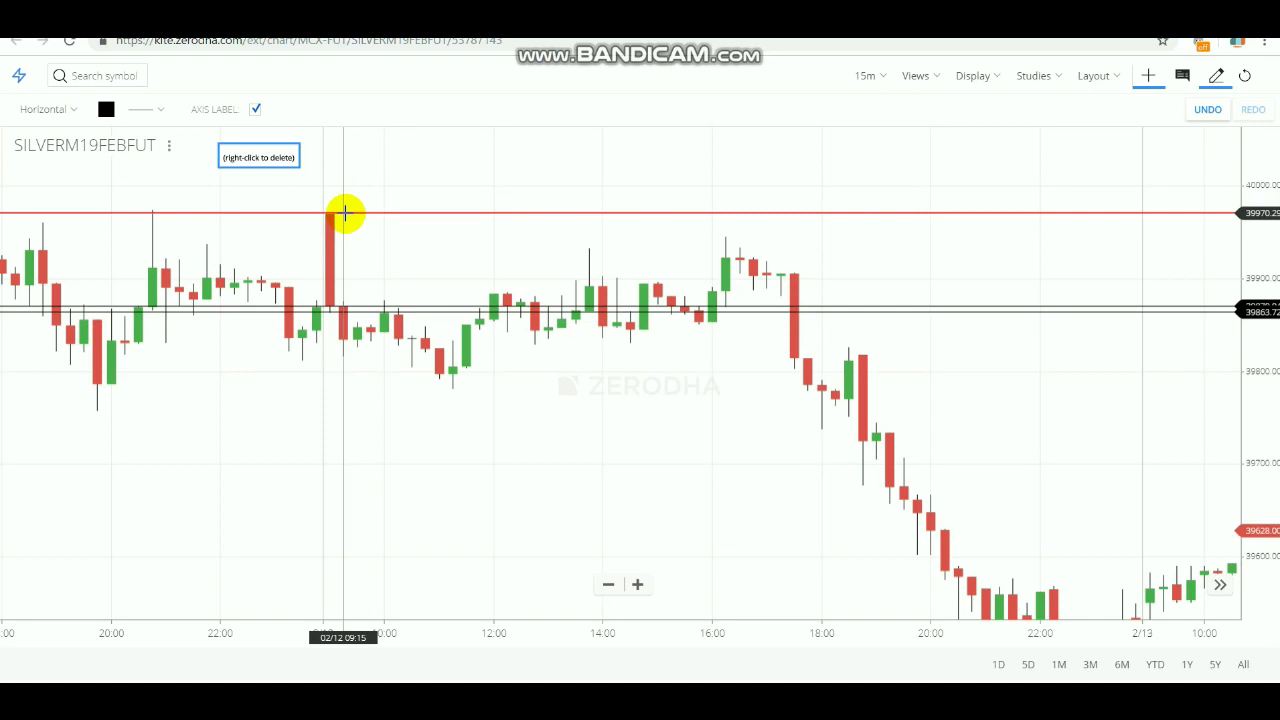
- Examine how the candles after the 2/12 open move relative to the marked high and low lines
{"action": "left_click", "coordinate": [346, 342]}
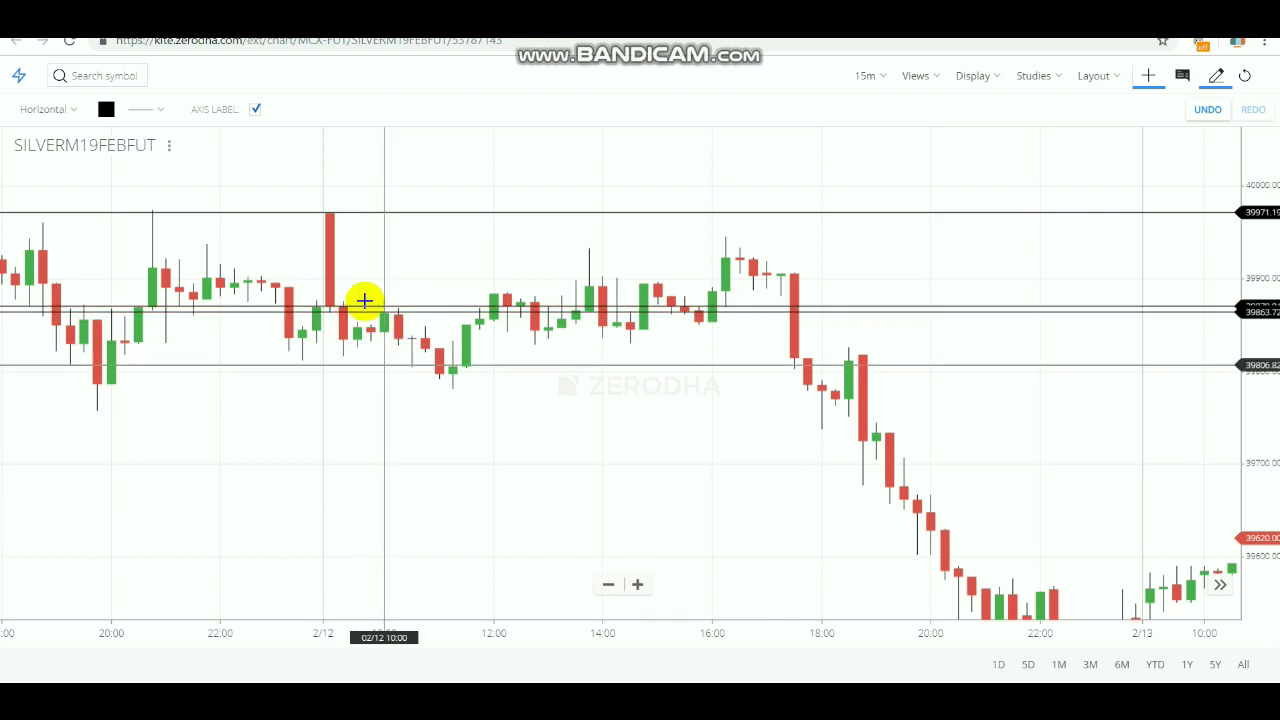
{"action": "left_click", "coordinate": [398, 408]}
{"action": "left_click_drag", "start_coordinate": [398, 408], "coordinate": [360, 351]}
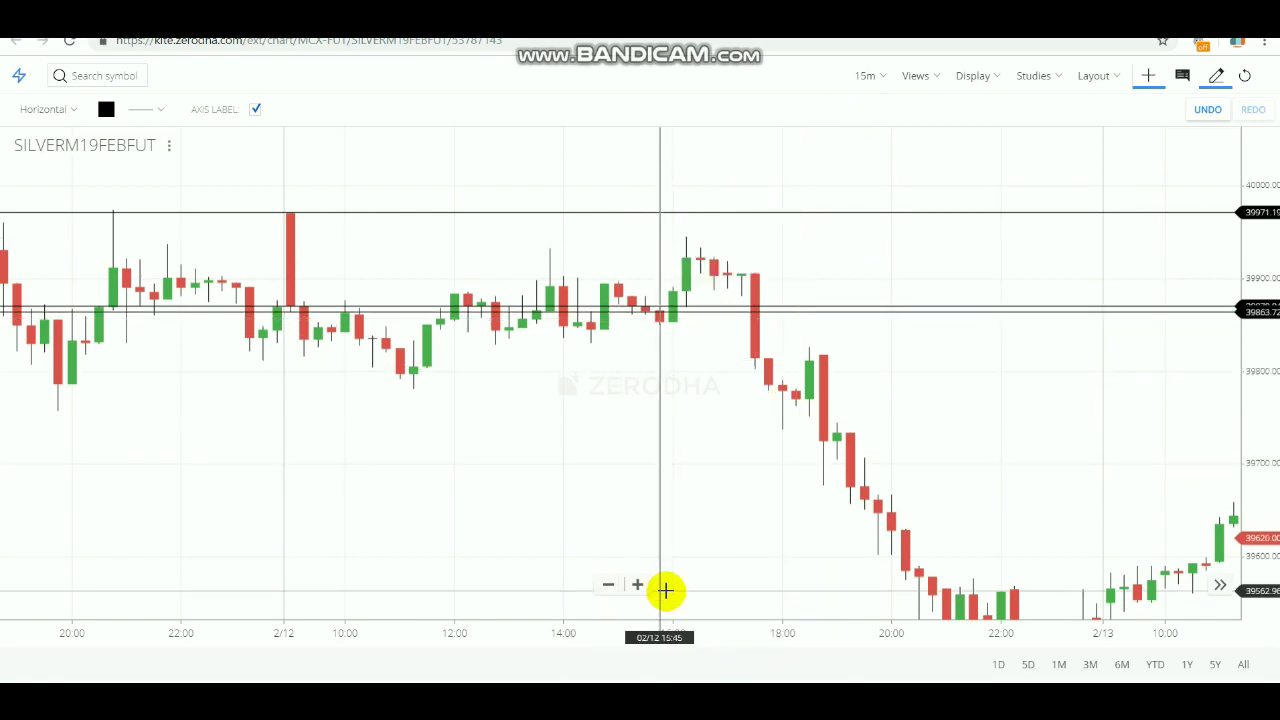
{"action": "left_click_drag", "start_coordinate": [523, 383], "coordinate": [523, 263]}
{"action": "left_click_drag", "start_coordinate": [557, 371], "coordinate": [600, 417]}
{"action": "mouse_move", "coordinate": [623, 300]}
{"action": "left_mouse_down"}
{"action": "mouse_move", "coordinate": [620, 249]}
{"action": "mouse_move", "coordinate": [509, 500]}
{"action": "mouse_move", "coordinate": [500, 371]}
{"action": "mouse_move", "coordinate": [476, 346]}
{"action": "mouse_move", "coordinate": [474, 208]}
{"action": "mouse_move", "coordinate": [493, 247]}
{"action": "left_mouse_up"}
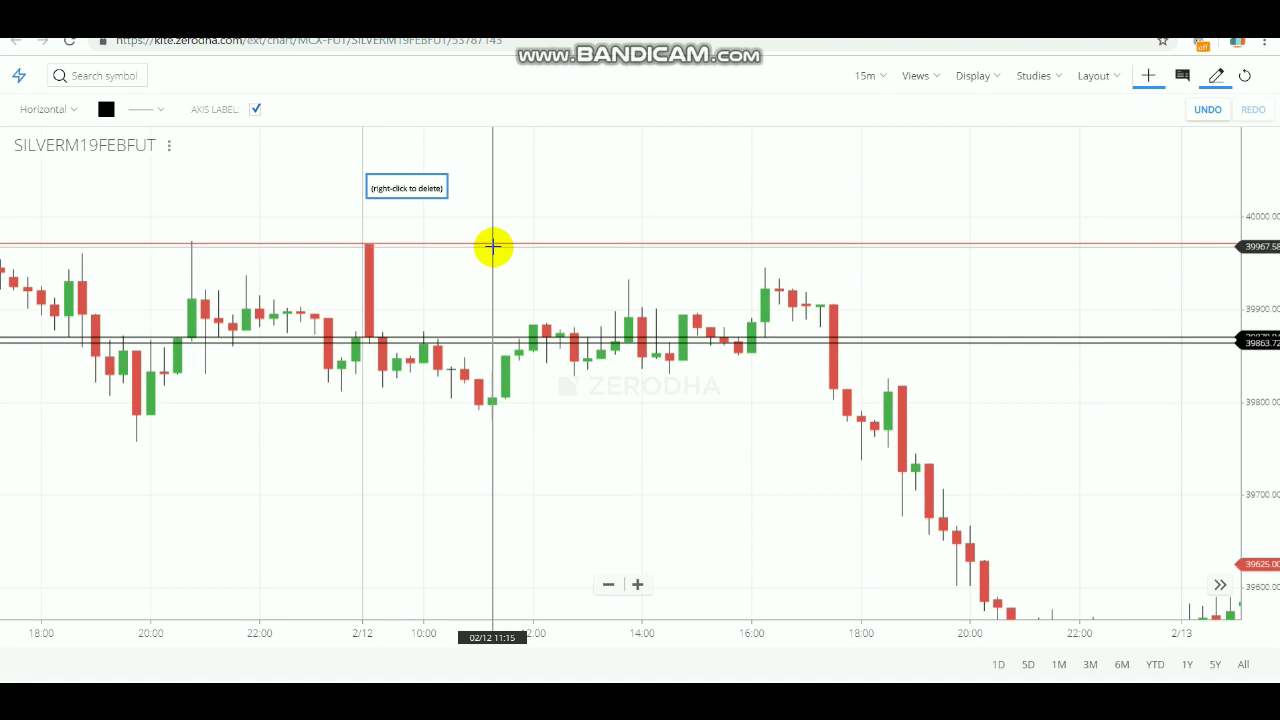
- Delete the three horizontal lines marking the 2/12 opening candle
{"action": "left_click_drag", "start_coordinate": [493, 246], "coordinate": [533, 259]}
{"action": "right_click", "coordinate": [533, 259]}
{"action": "right_click", "coordinate": [506, 339]}
{"action": "right_click", "coordinate": [506, 343]}
- Draw horizontal lines at the 2/11 opening candle's high, about 40123, and its low, about 39973
{"action": "left_click_drag", "start_coordinate": [409, 281], "coordinate": [777, 249]}
{"action": "left_click_drag", "start_coordinate": [411, 297], "coordinate": [794, 163]}
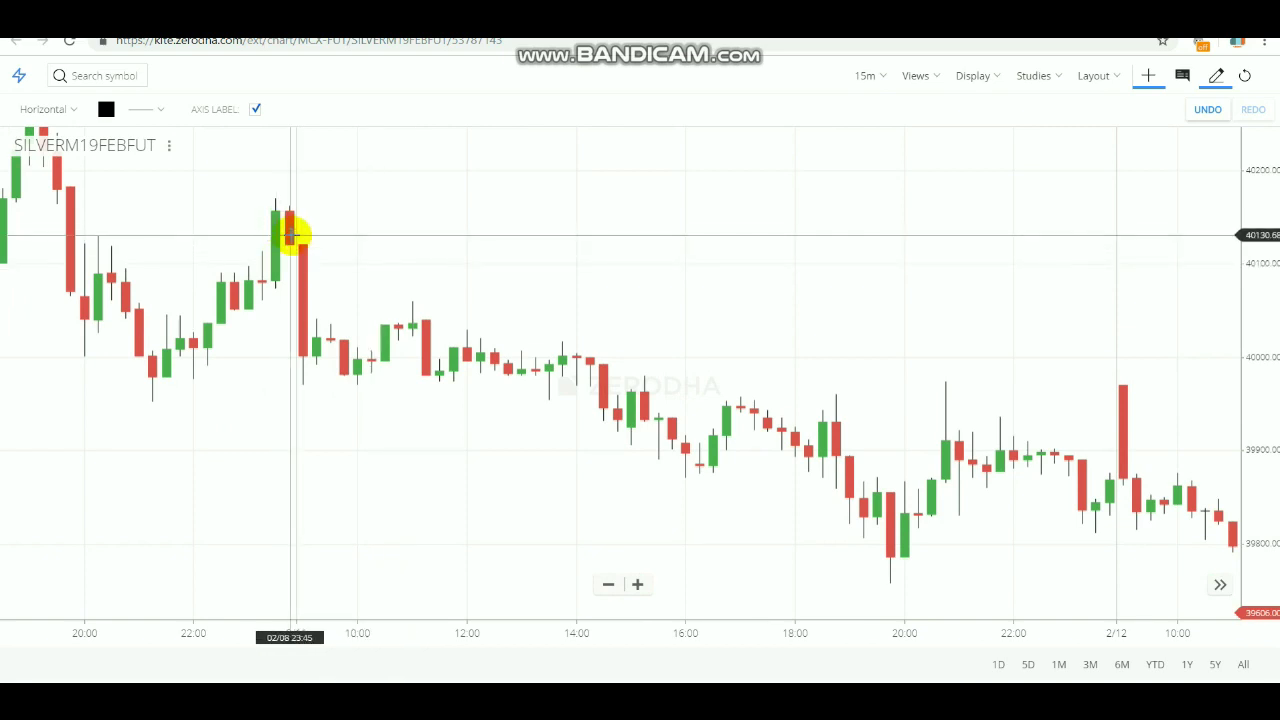
{"action": "left_click", "coordinate": [340, 274]}
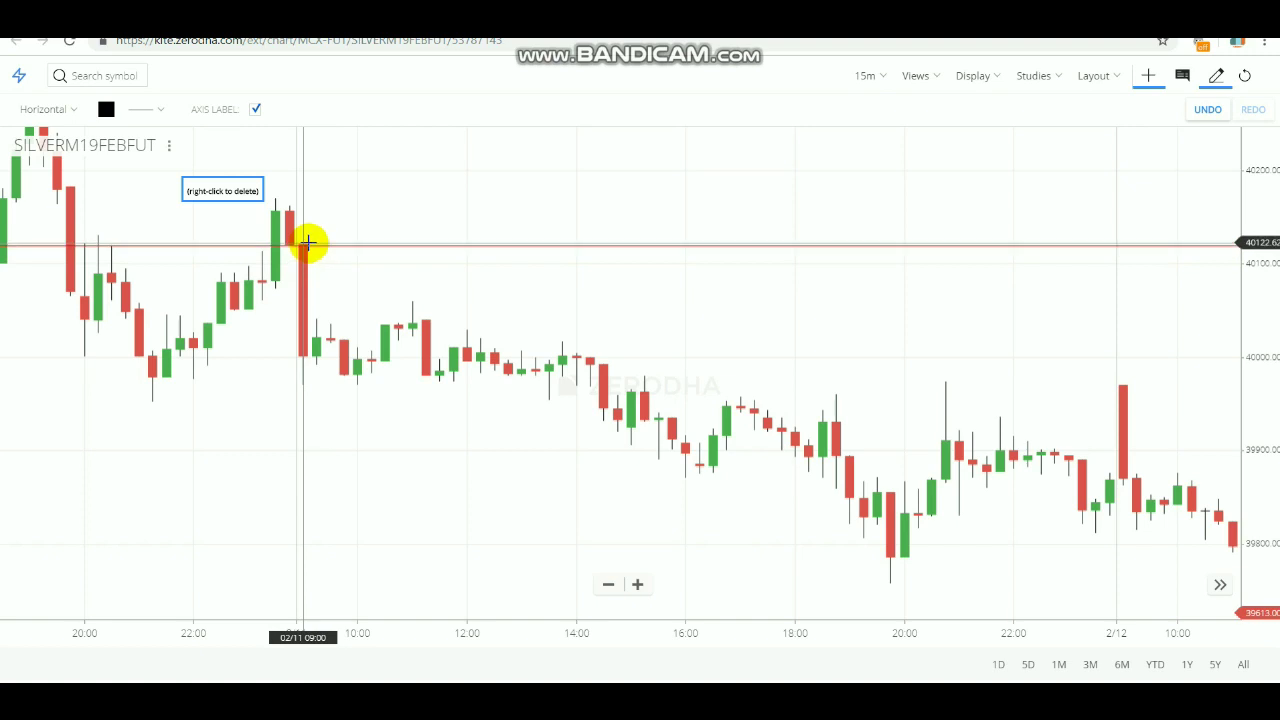
{"action": "left_click", "coordinate": [315, 382]}
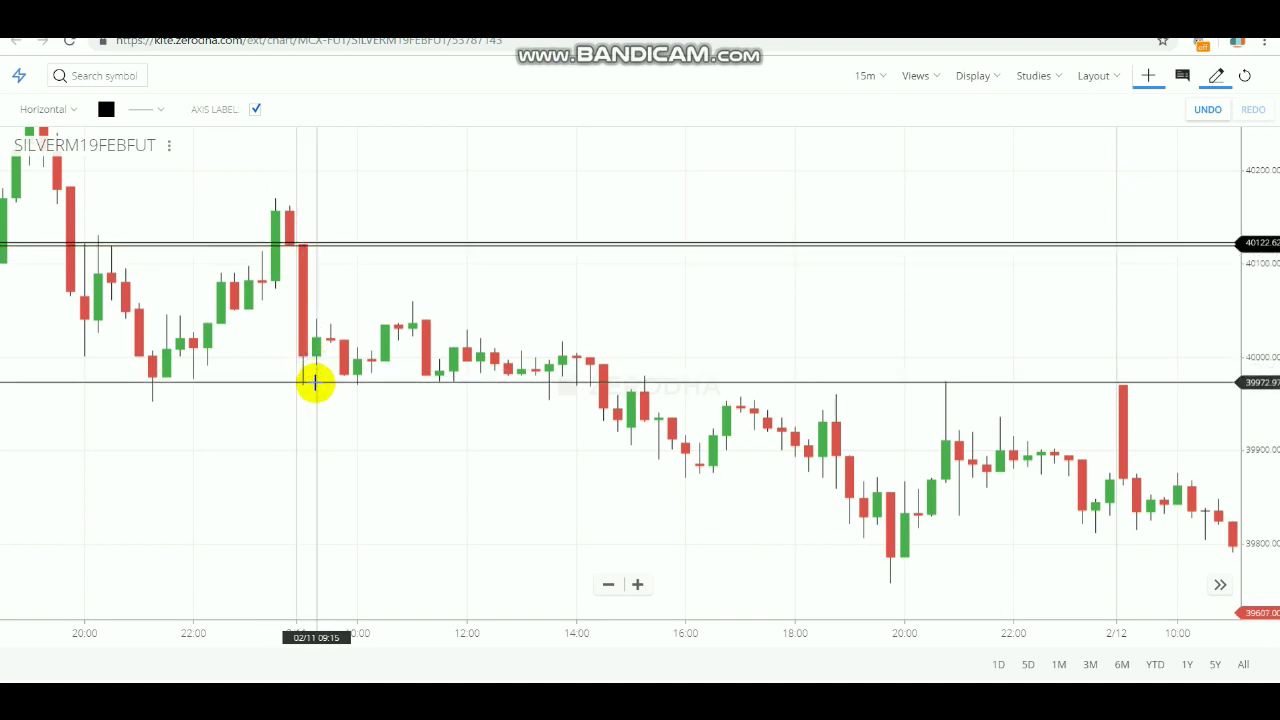
{"action": "left_click_drag", "start_coordinate": [315, 382], "coordinate": [372, 355]}
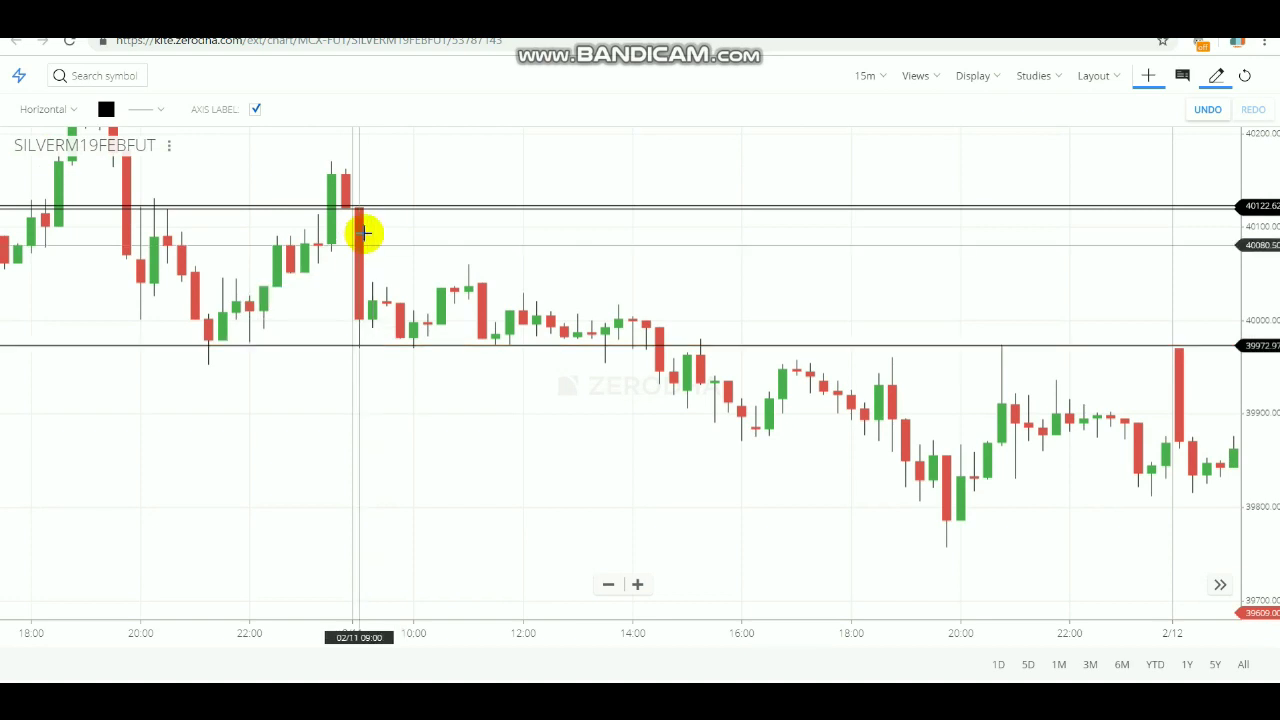
{"action": "left_click", "coordinate": [370, 320]}
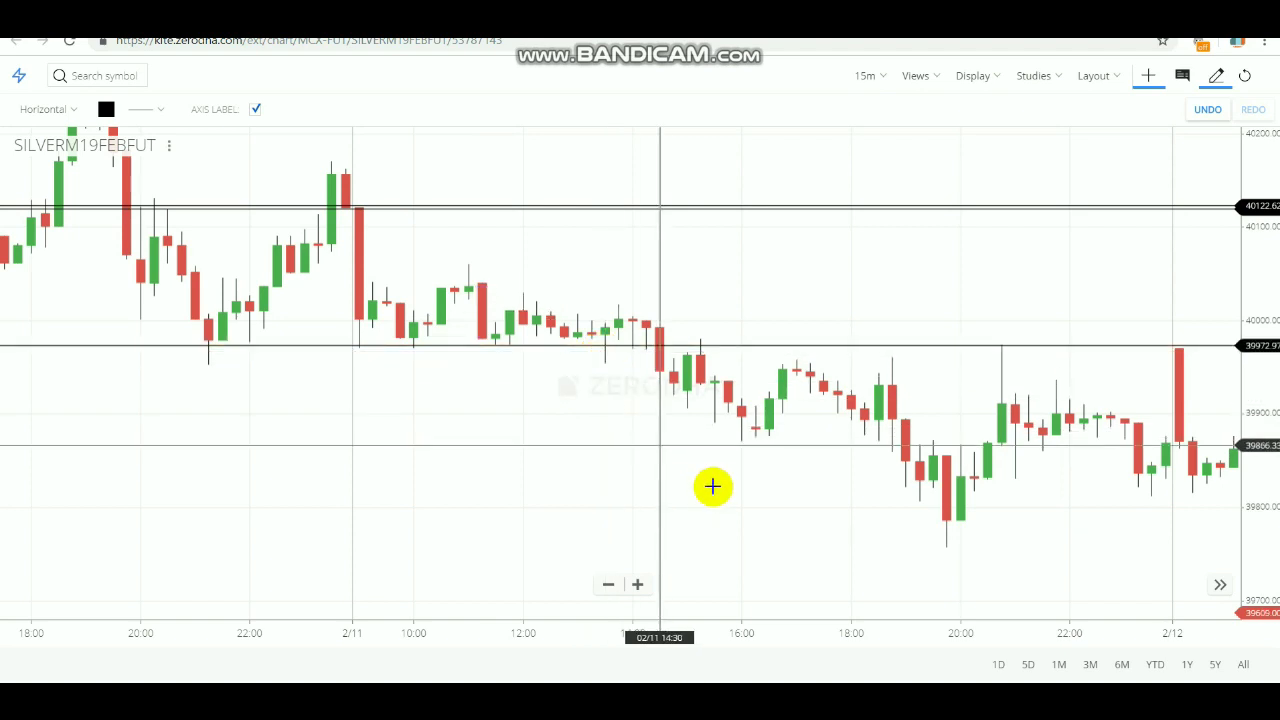
- Delete the horizontal lines marking the 2/11 opening candle's high and low
{"action": "right_click", "coordinate": [714, 346]}
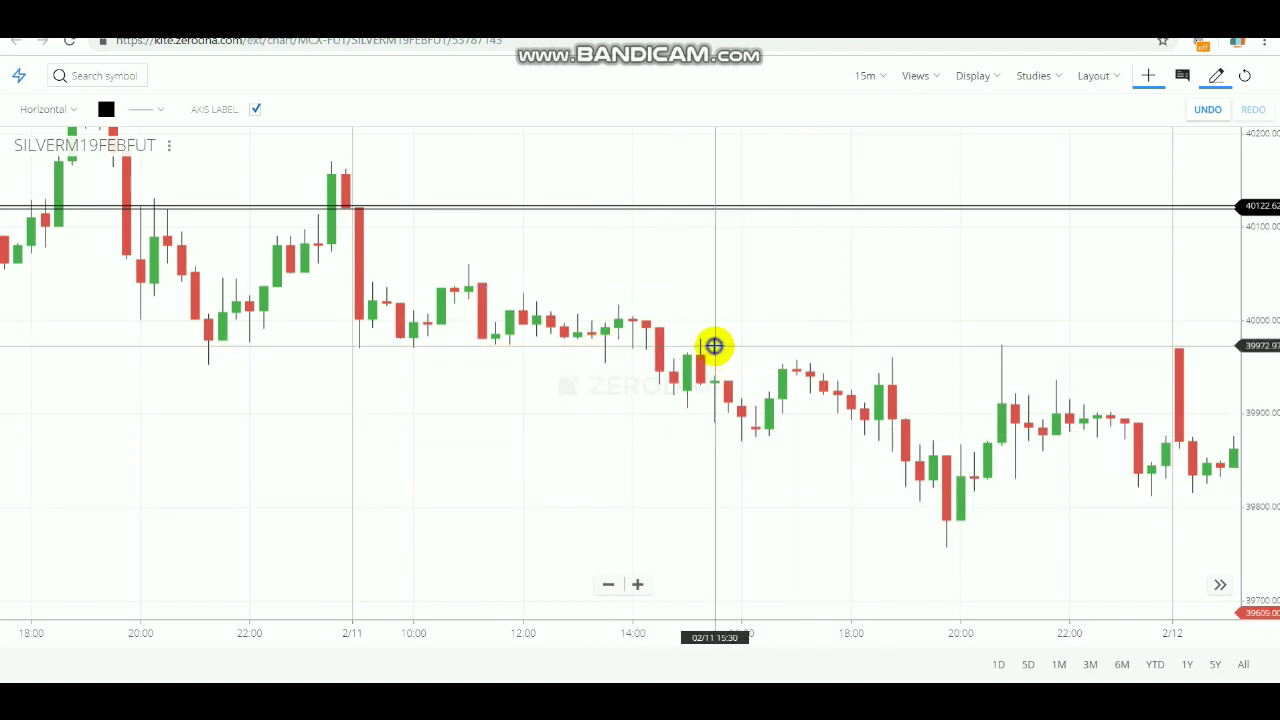
{"action": "right_click", "coordinate": [666, 200]}
- Draw horizontal lines at the 2/8 opening candle's high, about 39952, and its low, about 39879
{"action": "left_click_drag", "start_coordinate": [520, 214], "coordinate": [817, 246]}
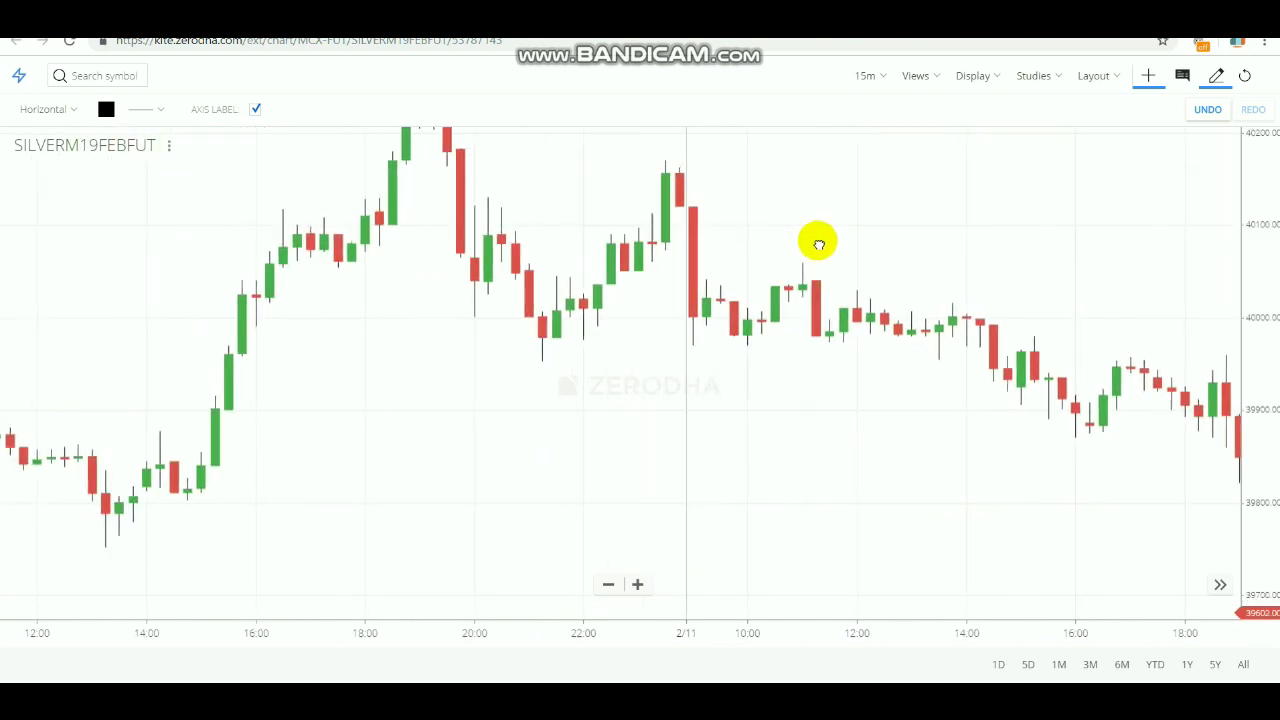
{"action": "left_click_drag", "start_coordinate": [533, 253], "coordinate": [720, 263]}
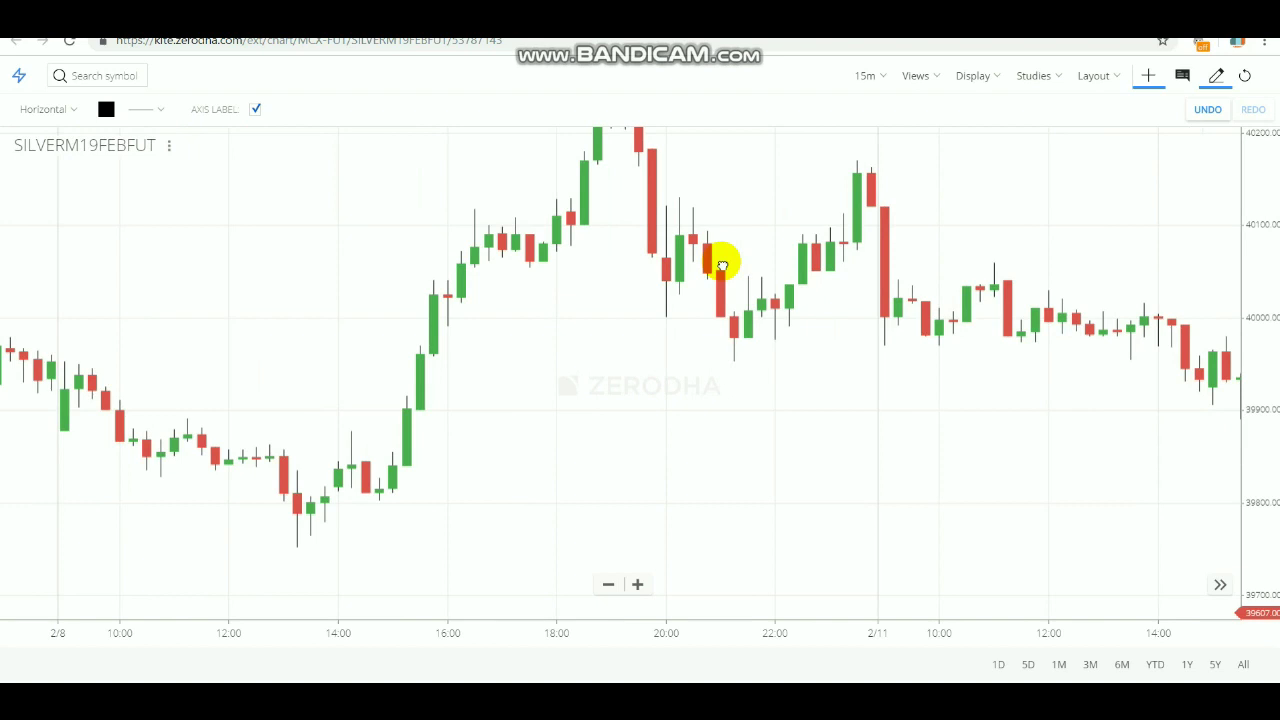
{"action": "left_click_drag", "start_coordinate": [401, 233], "coordinate": [666, 283]}
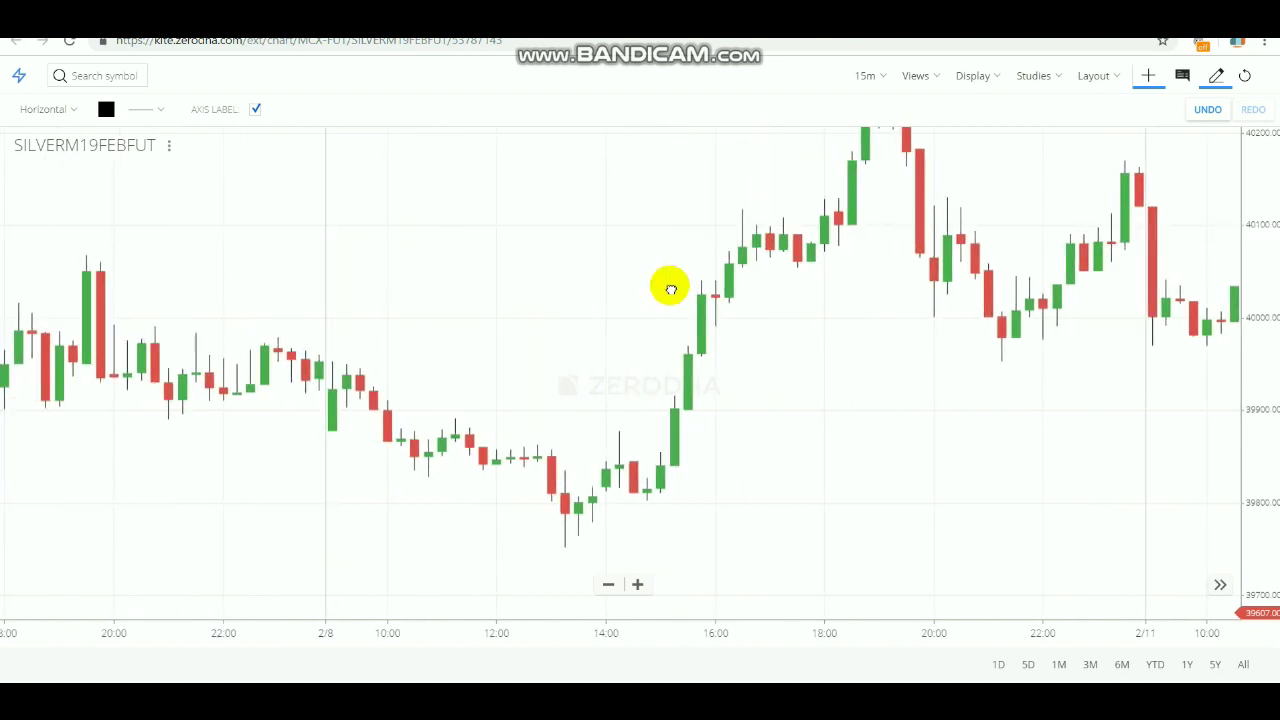
{"action": "left_click", "coordinate": [323, 362]}
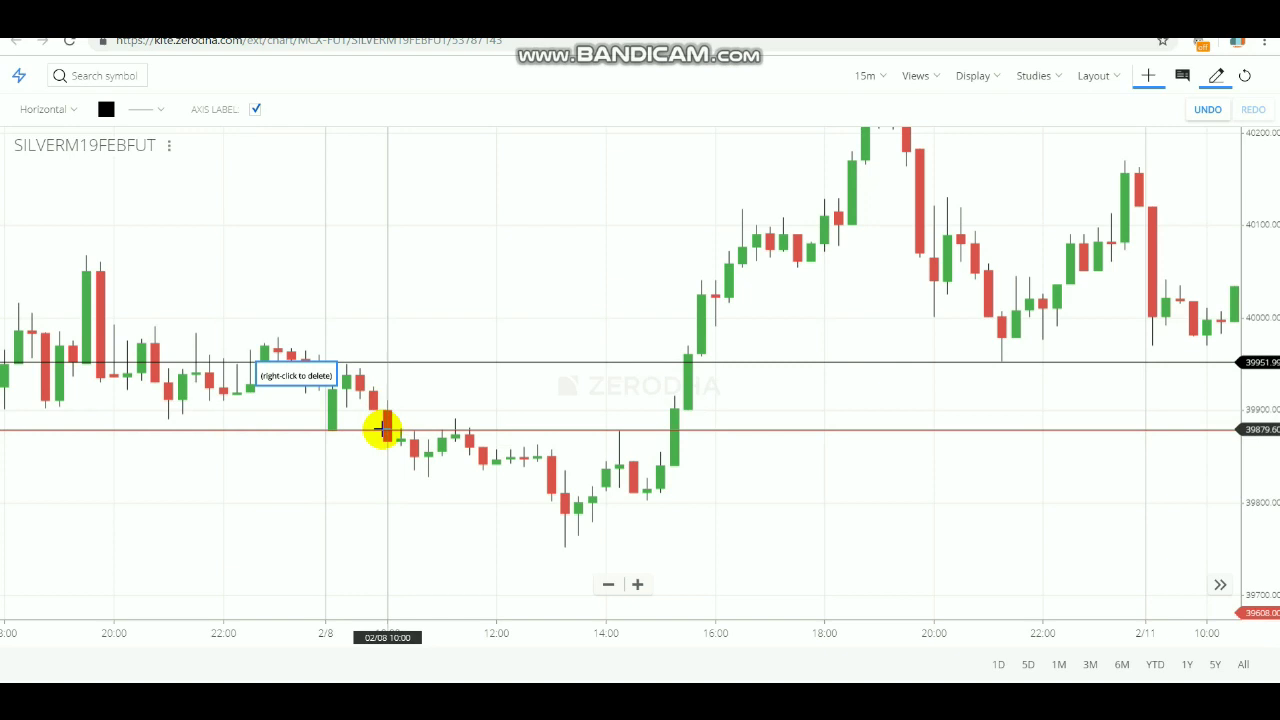
{"action": "left_click", "coordinate": [387, 432]}
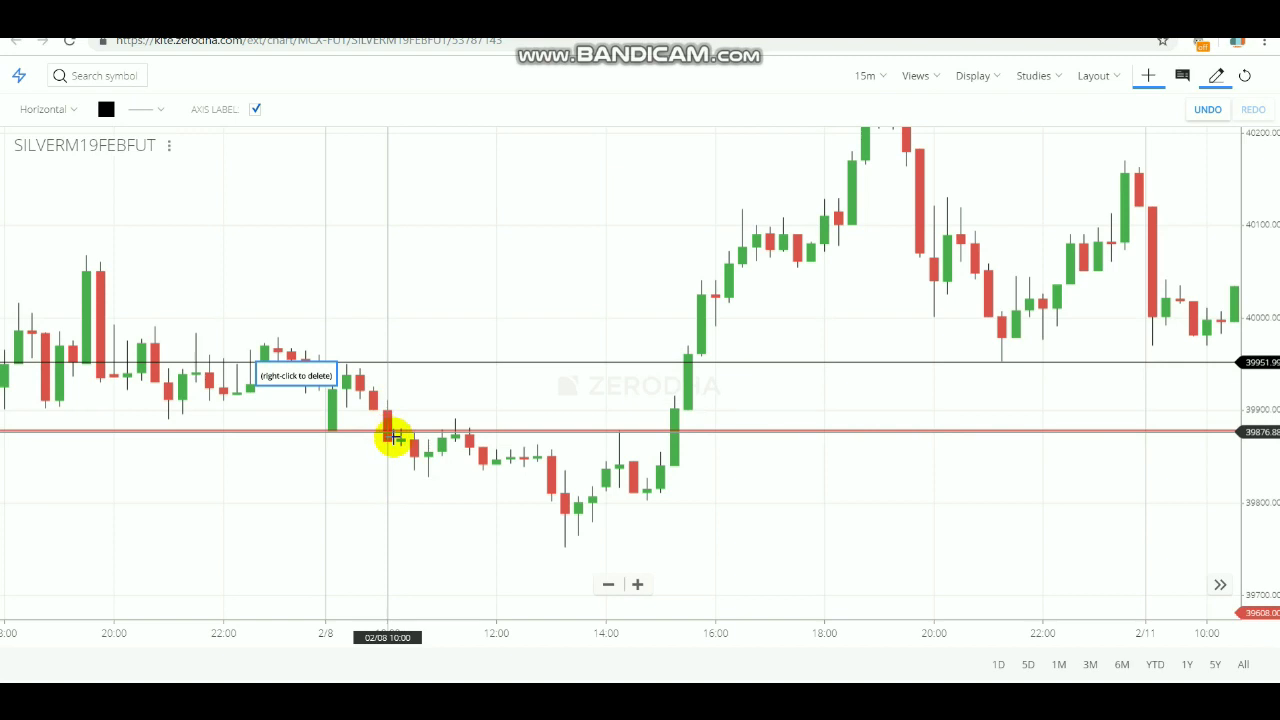
- Review the candles after the 2/8 open against the two lines and delete both lines
{"action": "left_click", "coordinate": [565, 549]}
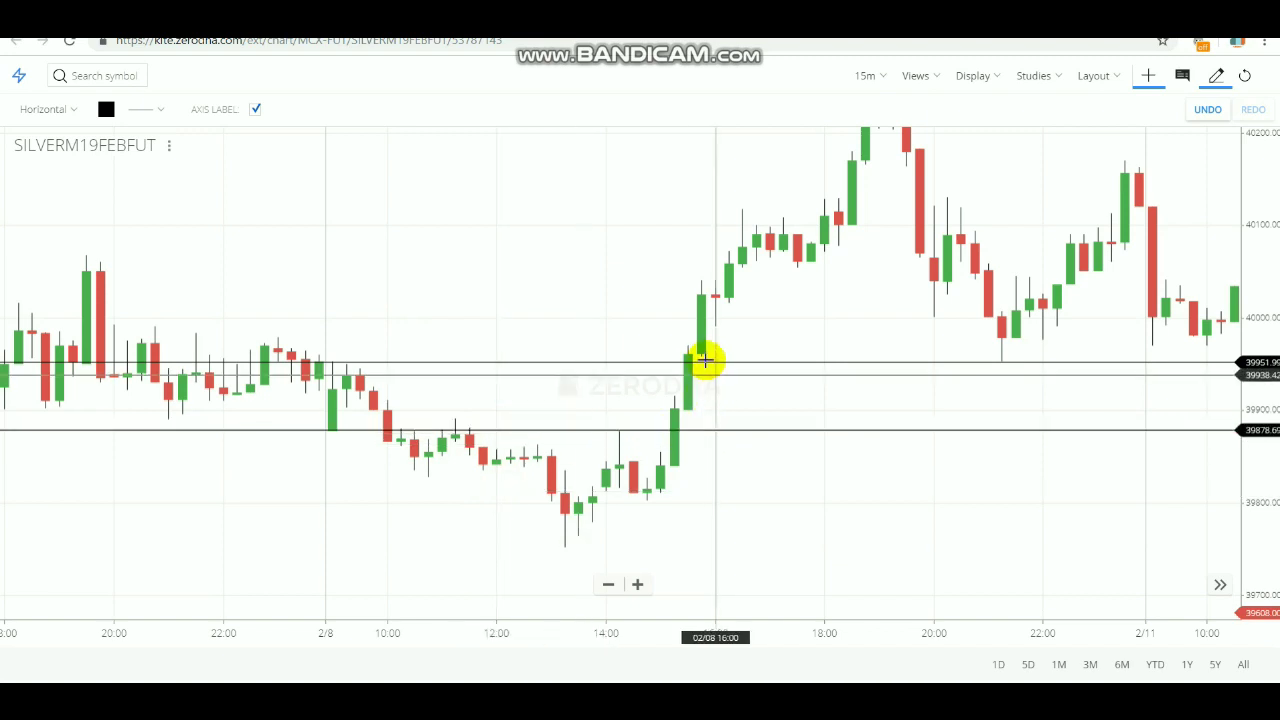
{"action": "mouse_move", "coordinate": [714, 363]}
{"action": "left_mouse_down"}
{"action": "mouse_move", "coordinate": [734, 377]}
{"action": "mouse_move", "coordinate": [710, 363]}
{"action": "left_mouse_up"}
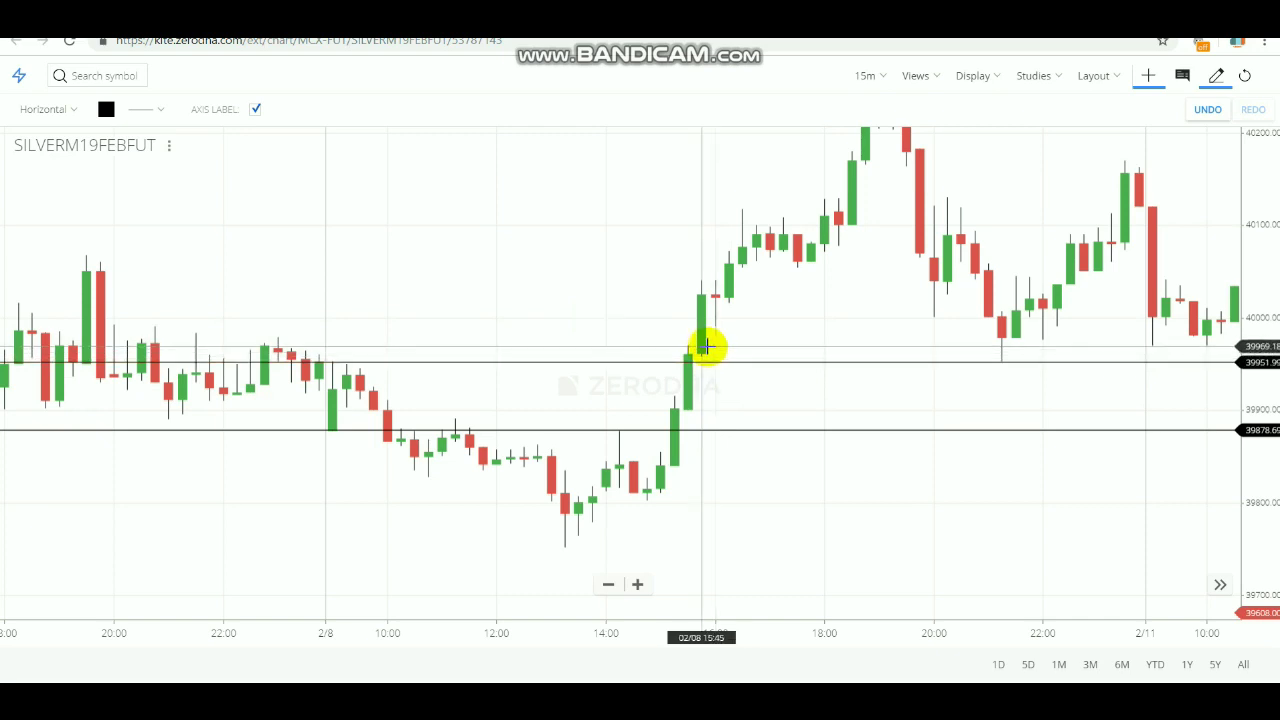
{"action": "left_click_drag", "start_coordinate": [727, 410], "coordinate": [725, 467]}
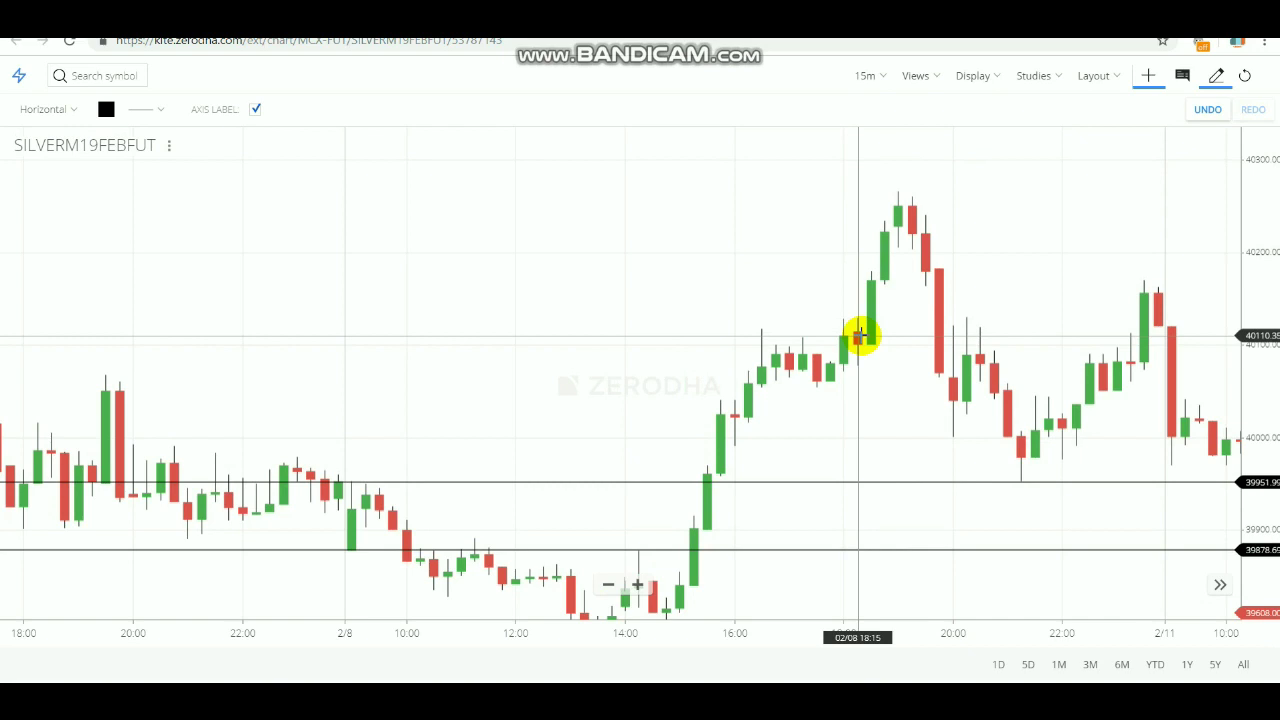
{"action": "right_click", "coordinate": [640, 483]}
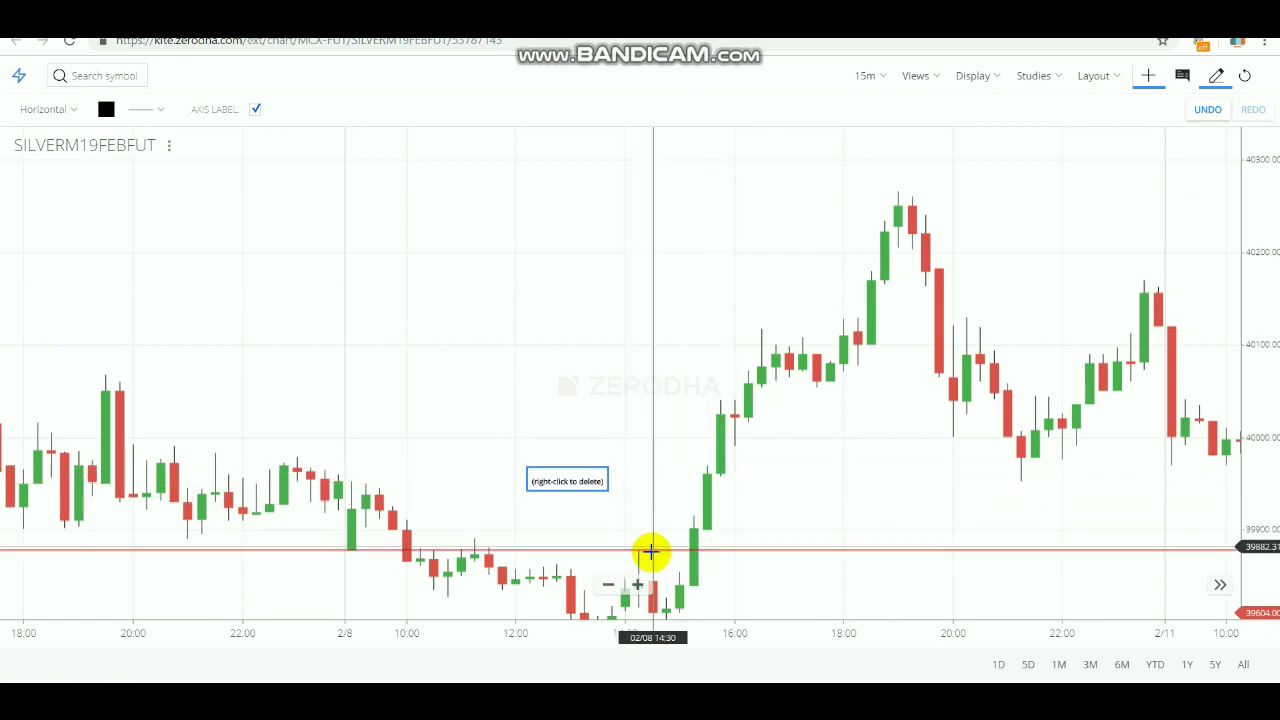
{"action": "right_click", "coordinate": [651, 550]}
- Draw horizontal lines at about 40128 and 39994 to mark the 2/7 opening candle's range
{"action": "left_click_drag", "start_coordinate": [581, 432], "coordinate": [1066, 371]}
{"action": "left_click_drag", "start_coordinate": [664, 344], "coordinate": [814, 337]}
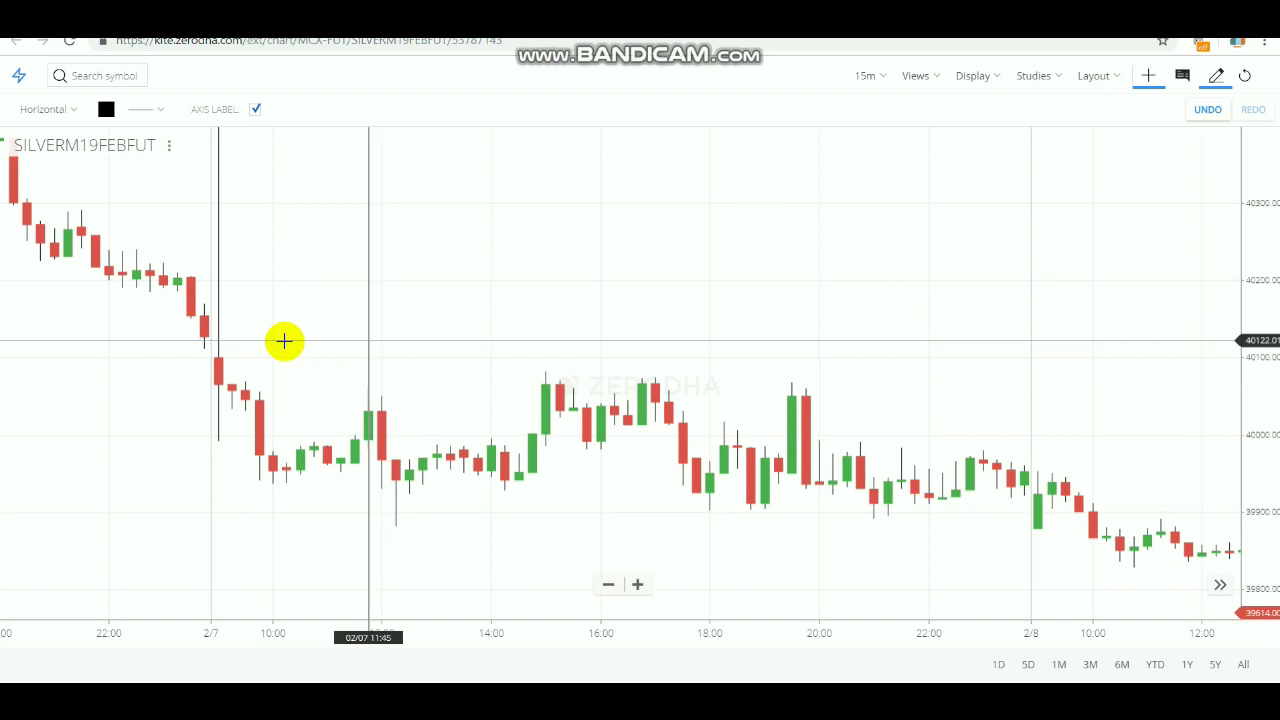
{"action": "left_click", "coordinate": [206, 335]}
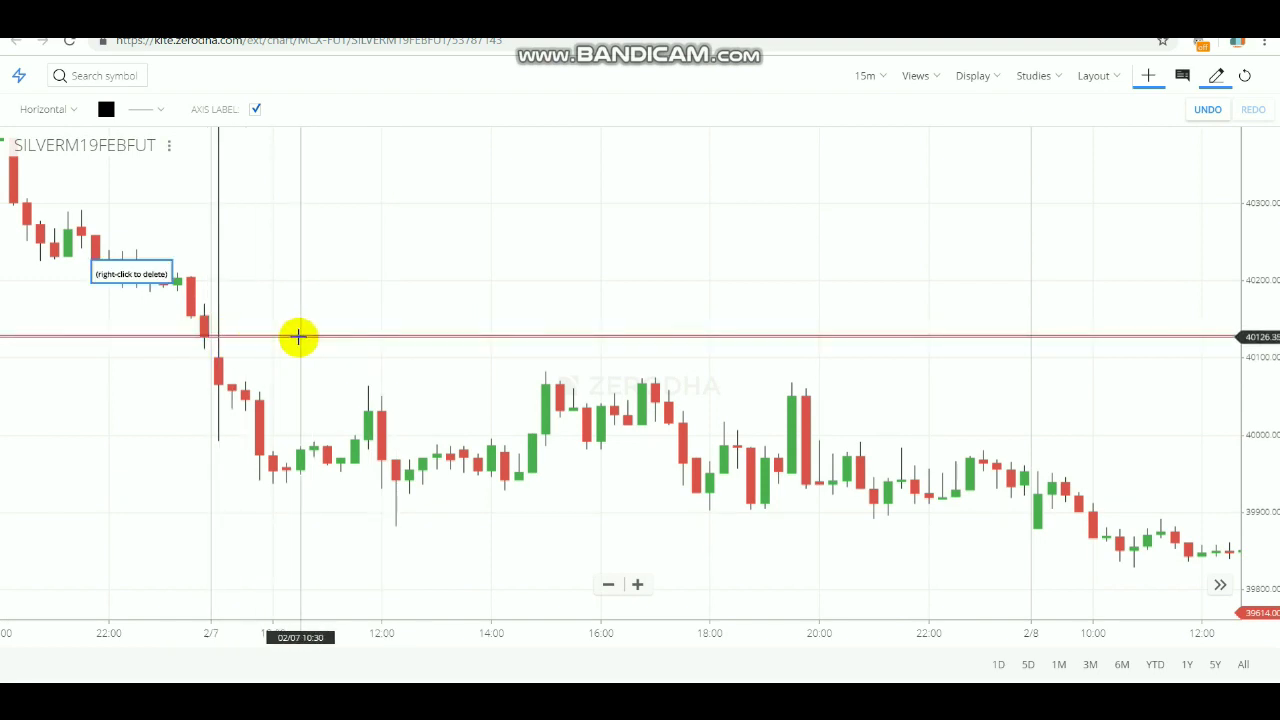
{"action": "left_click", "coordinate": [258, 441]}
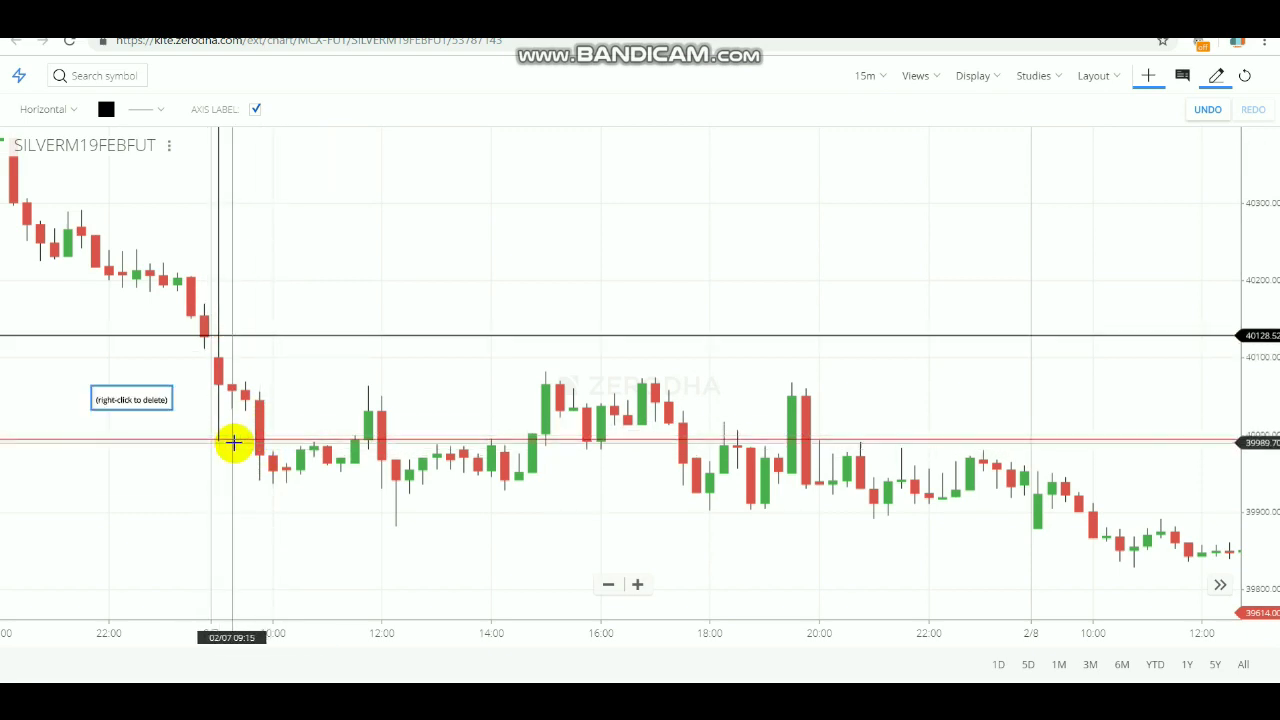
- Delete the two horizontal lines marking the 2/7 opening candle's range
{"action": "left_click", "coordinate": [287, 439]}
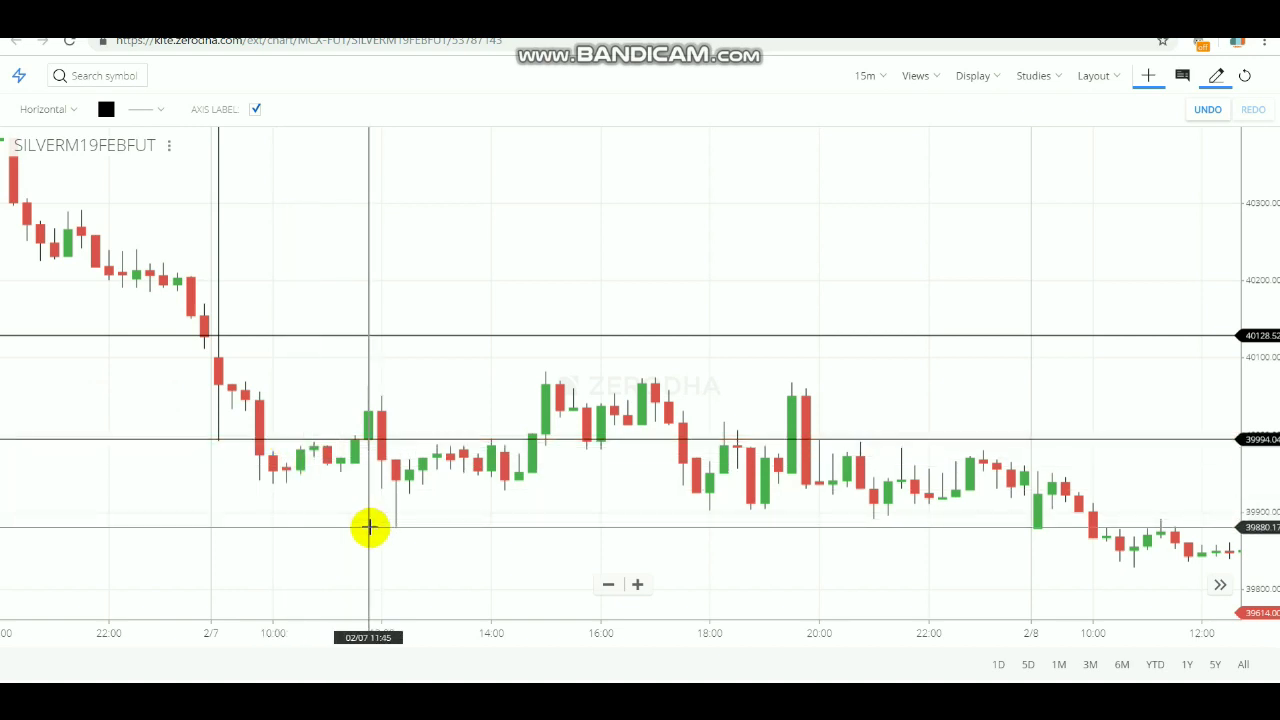
{"action": "right_click", "coordinate": [326, 441]}
{"action": "right_click", "coordinate": [323, 331]}
- Draw horizontal lines at the 2/6 opening candle's low, about 40398, and at its high
{"action": "left_click_drag", "start_coordinate": [277, 293], "coordinate": [300, 300]}
{"action": "left_click_drag", "start_coordinate": [520, 316], "coordinate": [820, 386]}
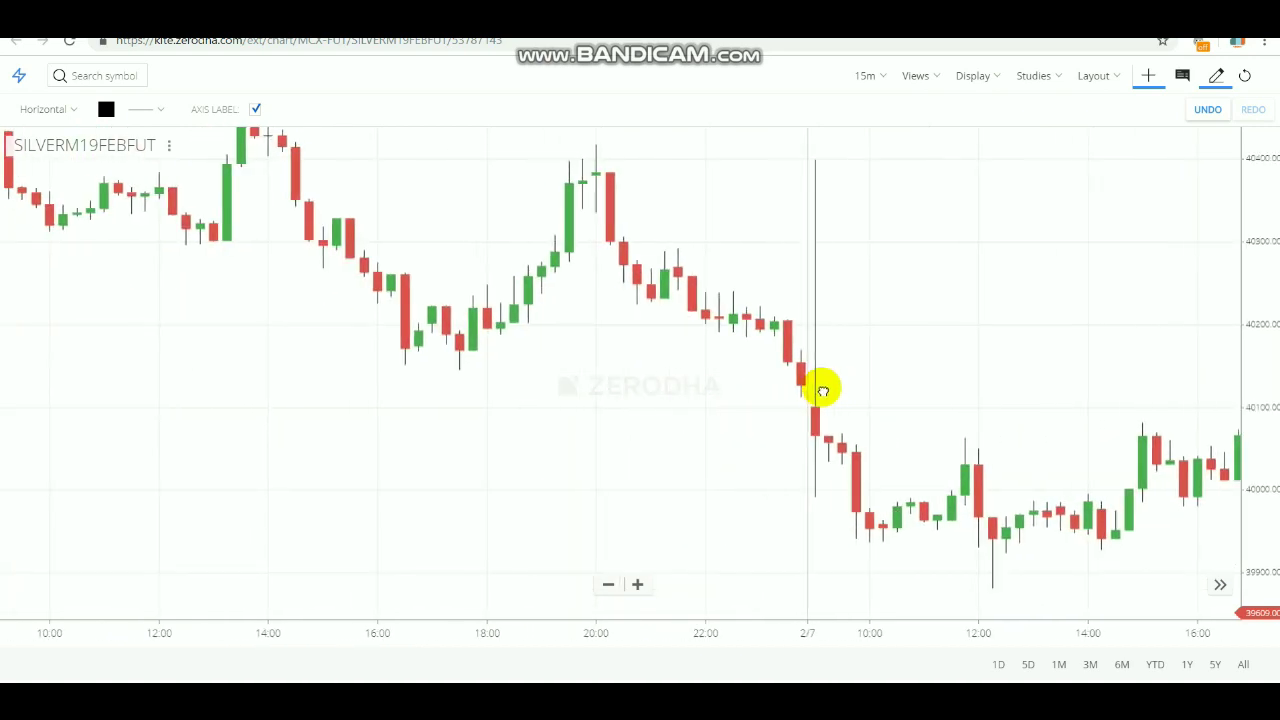
{"action": "left_click_drag", "start_coordinate": [271, 309], "coordinate": [629, 411]}
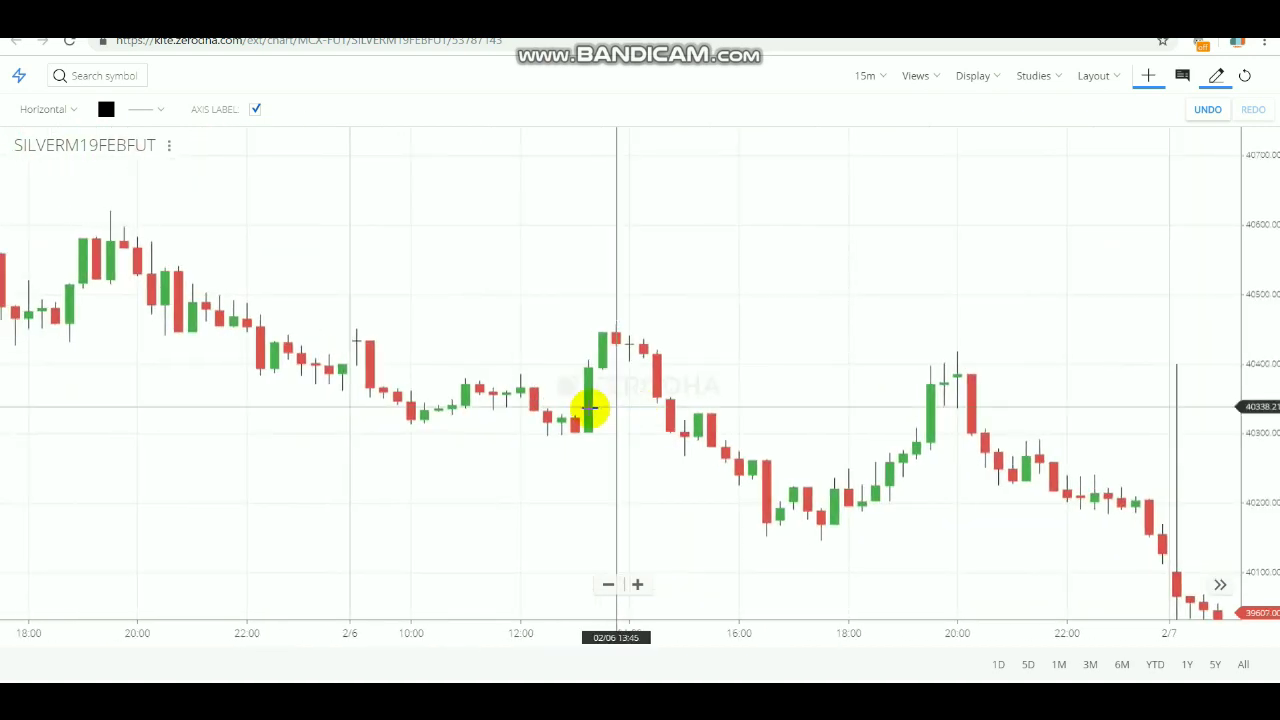
{"action": "left_click", "coordinate": [370, 365]}
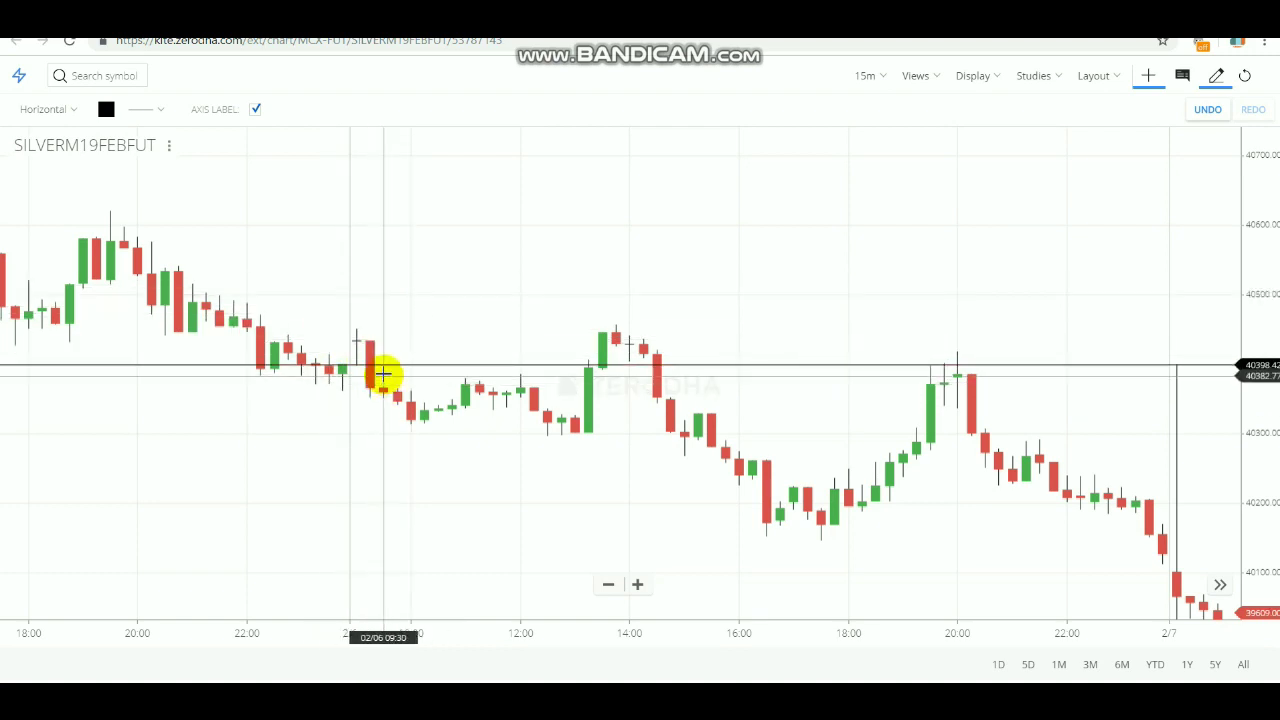
{"action": "left_click_drag", "start_coordinate": [389, 370], "coordinate": [390, 367]}
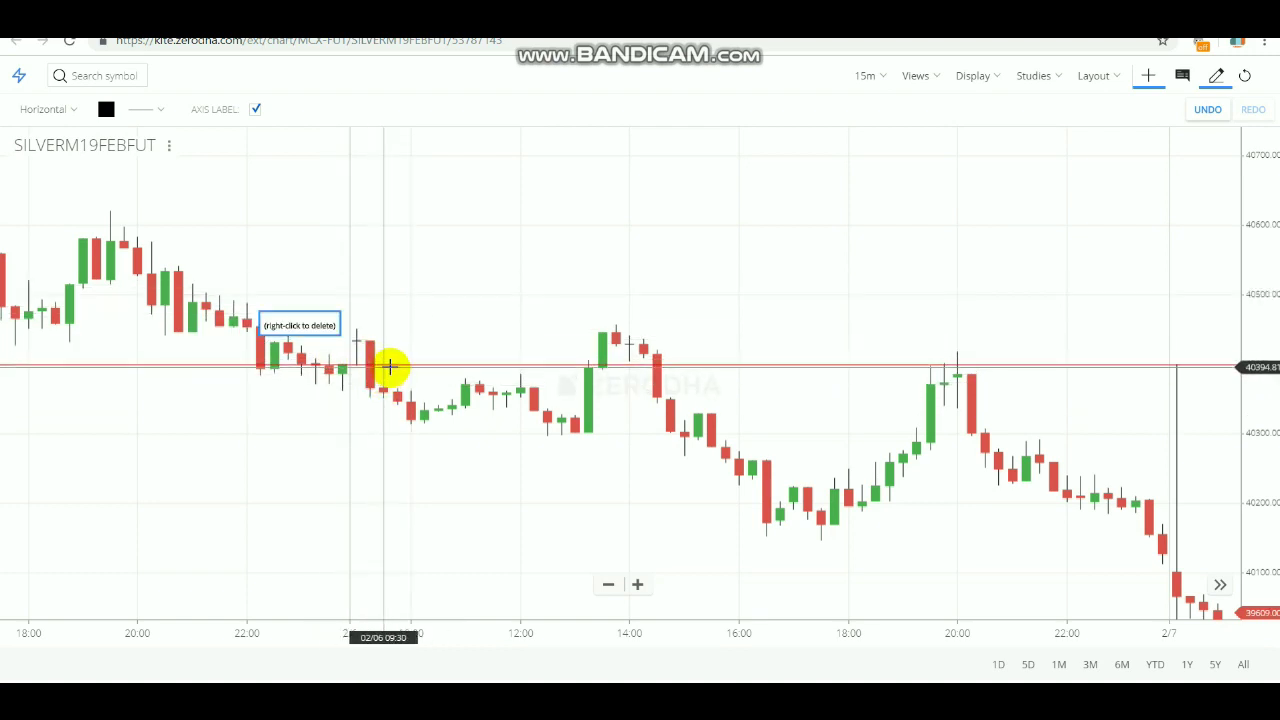
{"action": "left_click_drag", "start_coordinate": [387, 355], "coordinate": [381, 334]}
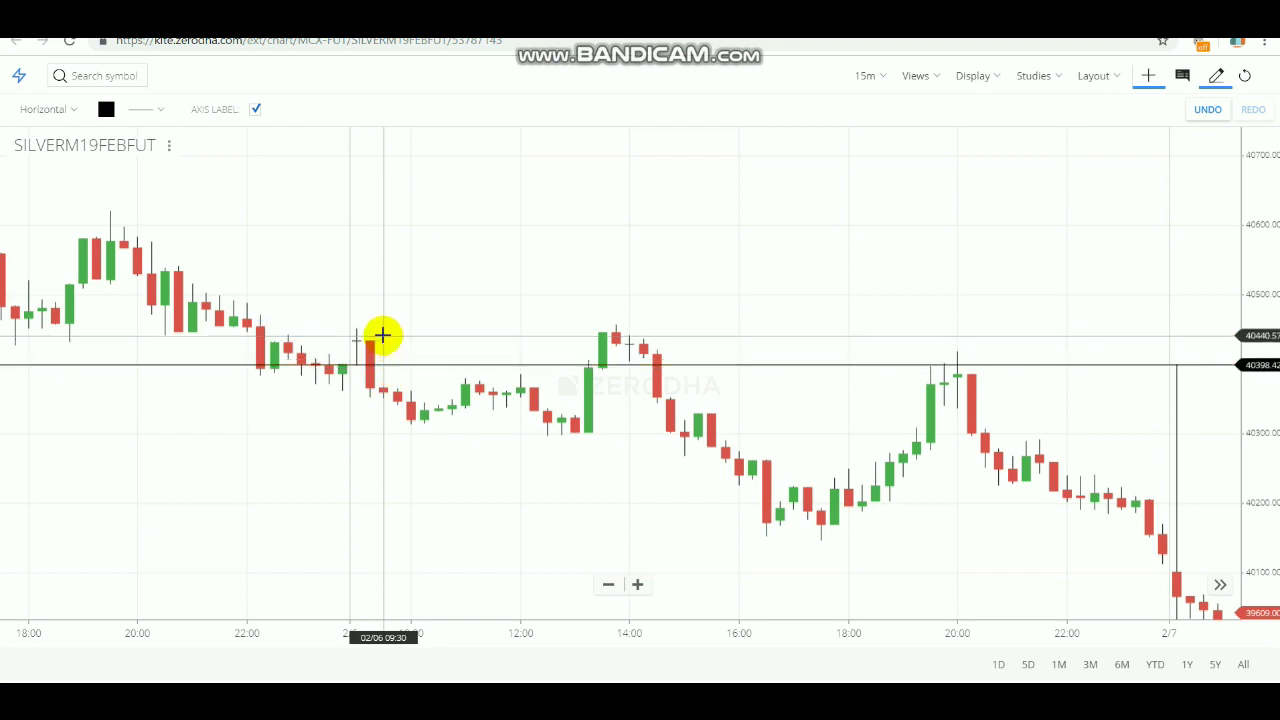
{"action": "left_click", "coordinate": [383, 328]}
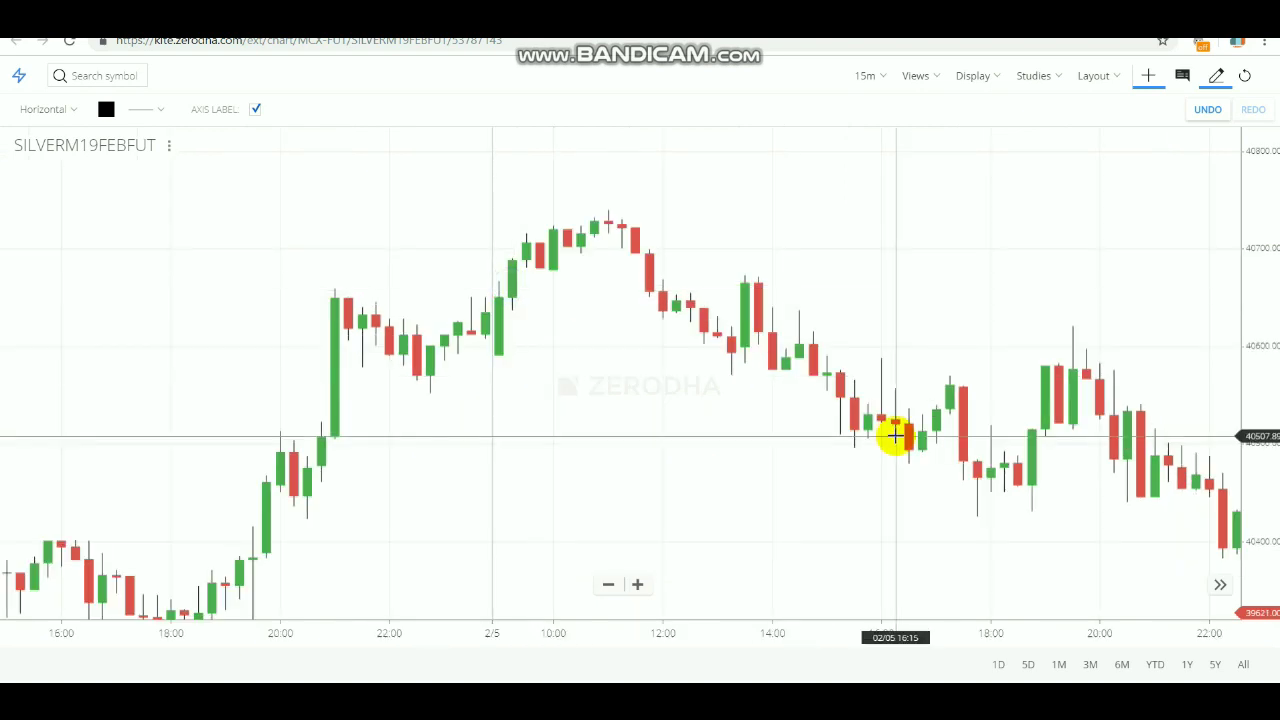
- Draw horizontal lines at about 40635, 40664 and 40591 on the 2/5 opening candle, covering its high and low
{"action": "mouse_move", "coordinate": [894, 434]}
{"action": "left_mouse_down"}
{"action": "mouse_move", "coordinate": [349, 446]}
{"action": "mouse_move", "coordinate": [910, 422]}
{"action": "left_mouse_up"}
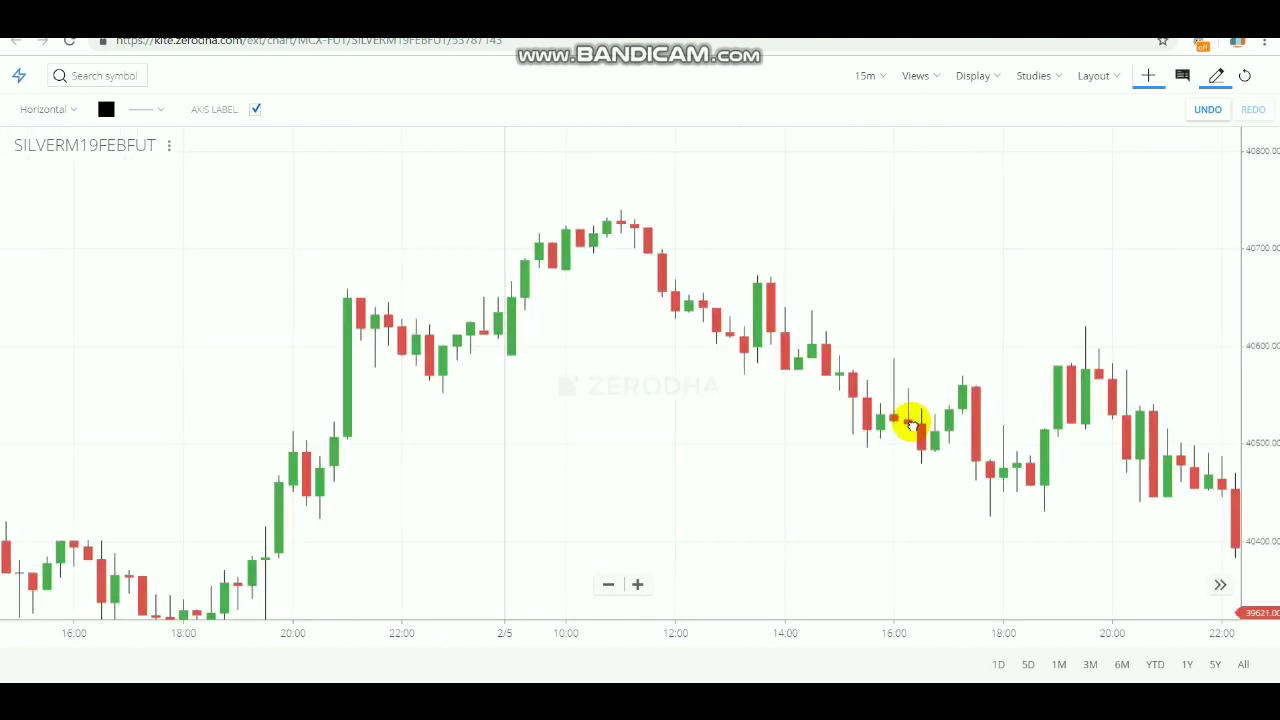
{"action": "left_click", "coordinate": [507, 313]}
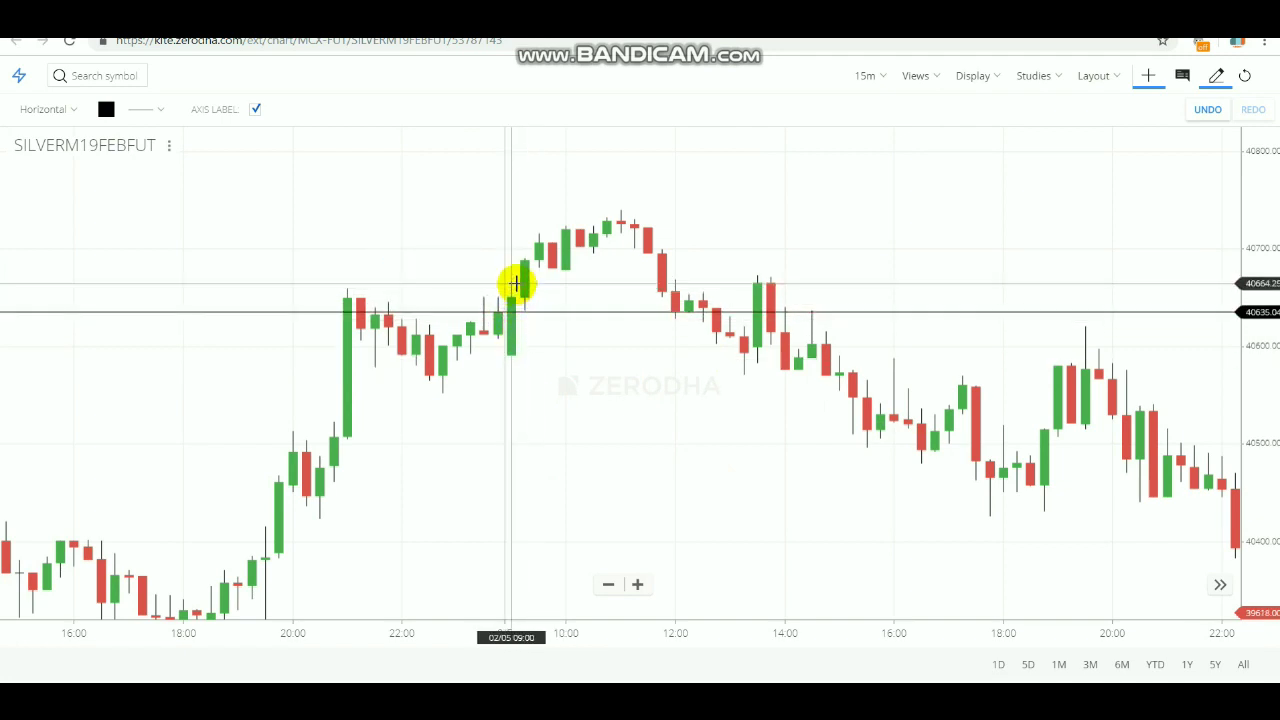
{"action": "left_click", "coordinate": [517, 286]}
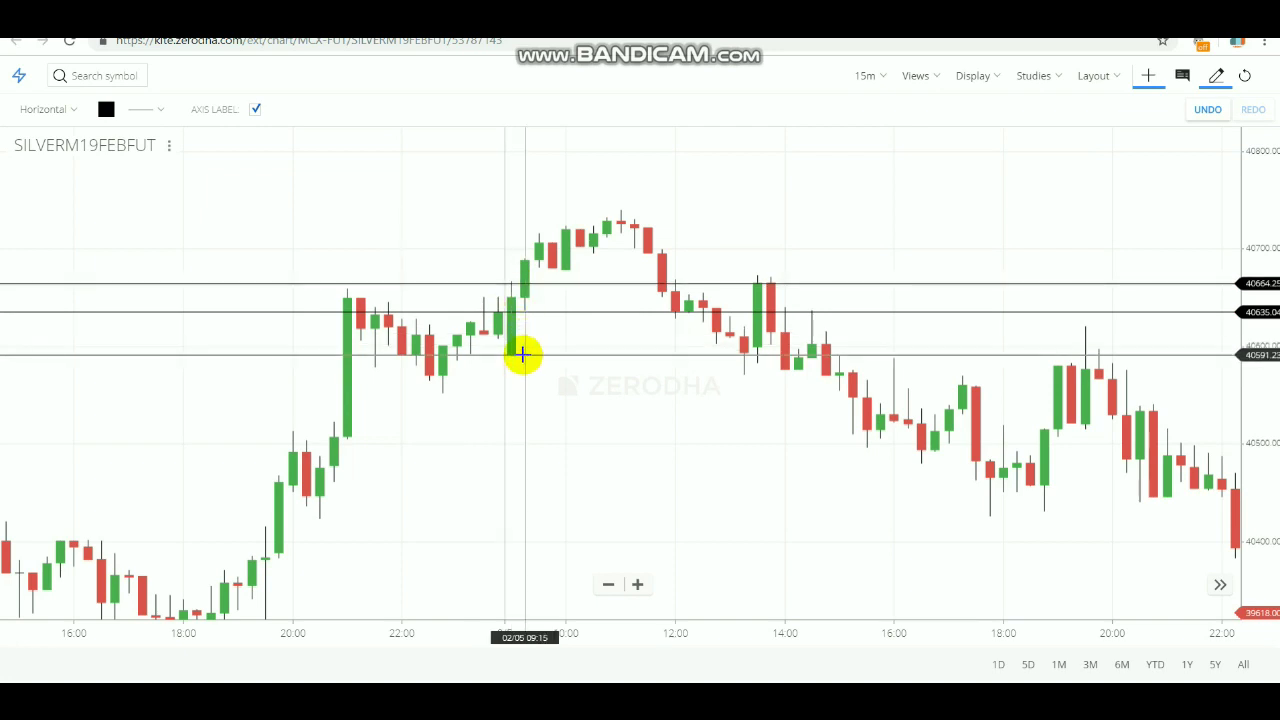
{"action": "left_click", "coordinate": [522, 354]}
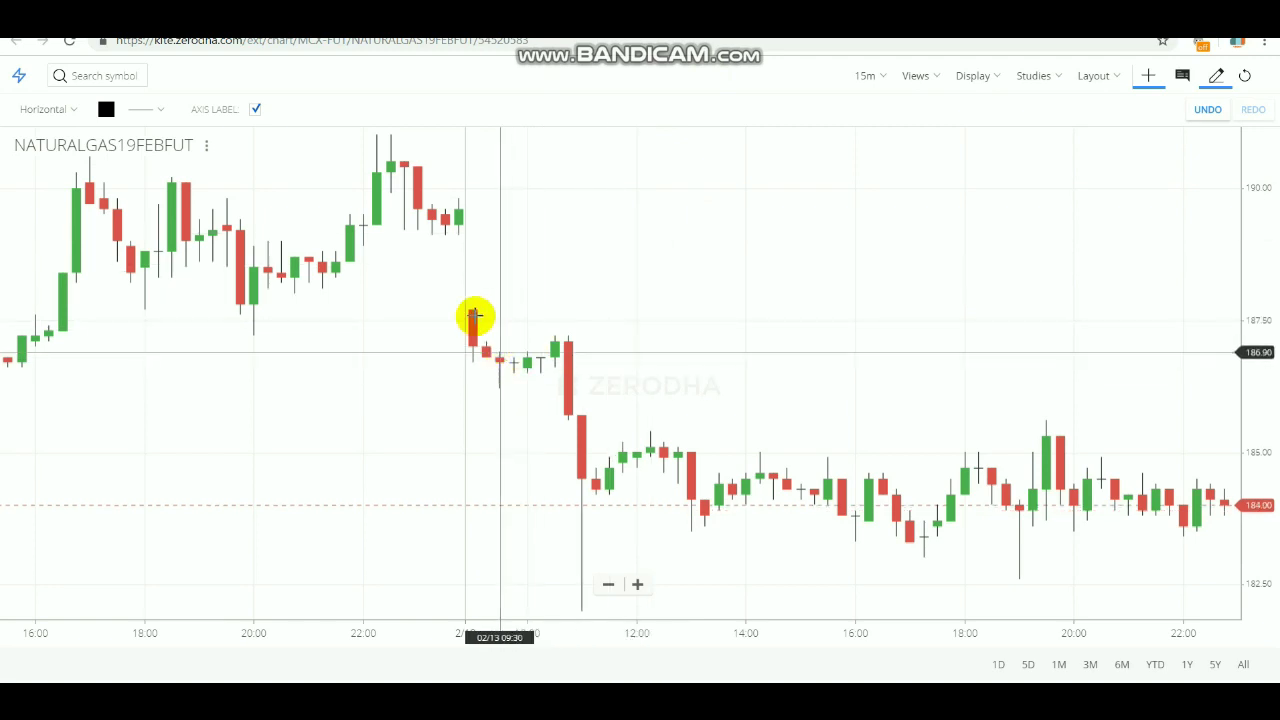
- On the NATURALGAS19FEBFUT chart, draw horizontal lines at the 2/12 opening candle's high, about 190.71, and its low, about 189.69
{"action": "left_click_drag", "start_coordinate": [780, 303], "coordinate": [910, 335]}
{"action": "left_click_drag", "start_coordinate": [463, 357], "coordinate": [731, 346]}
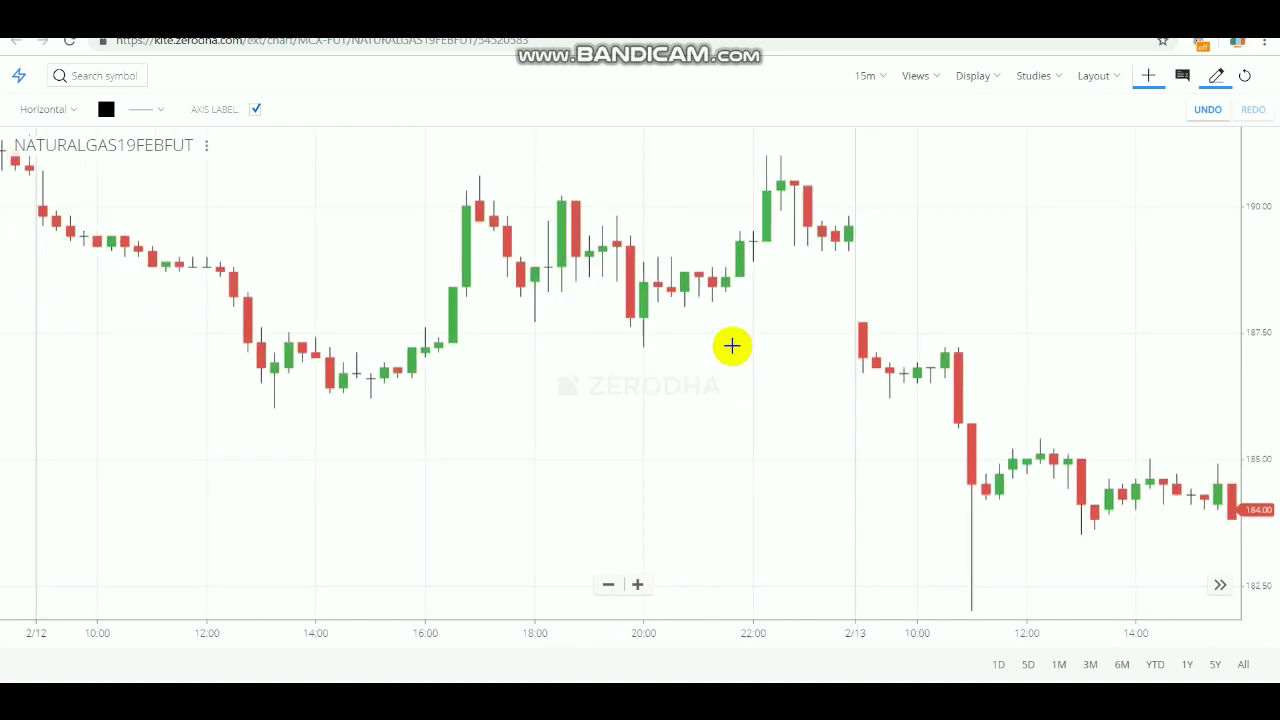
{"action": "left_click_drag", "start_coordinate": [406, 328], "coordinate": [689, 309]}
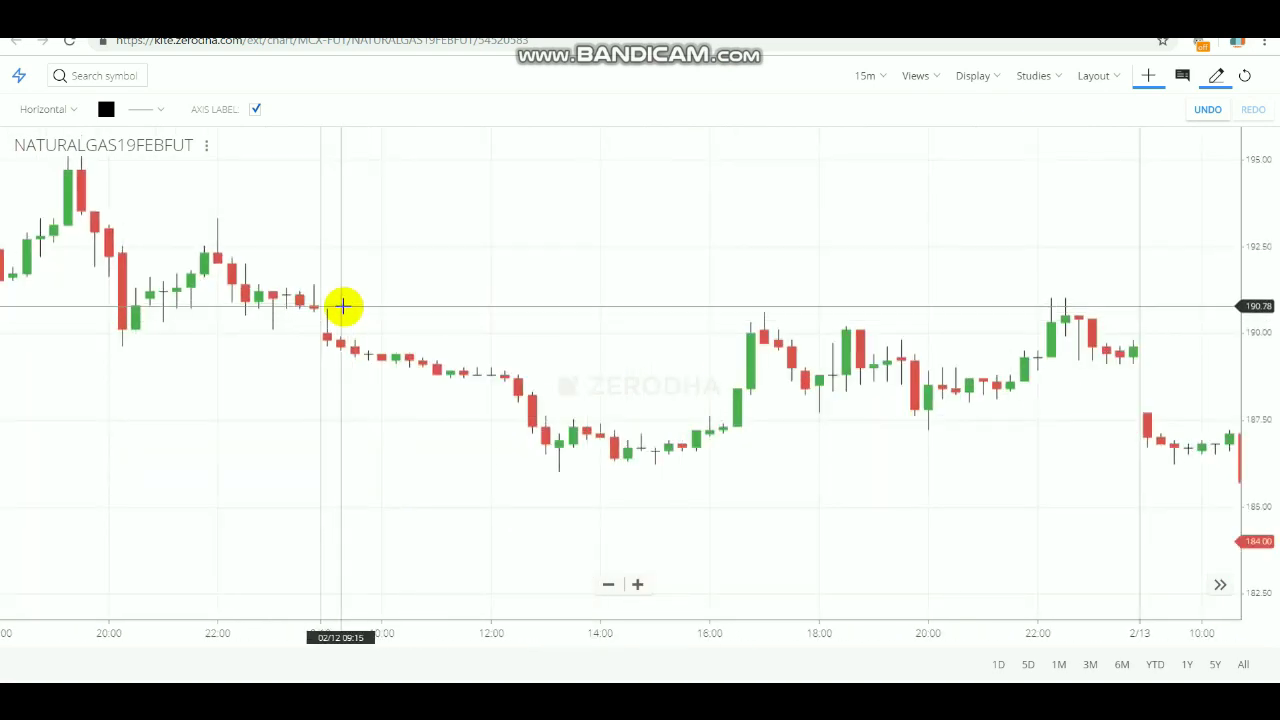
{"action": "left_click", "coordinate": [300, 307]}
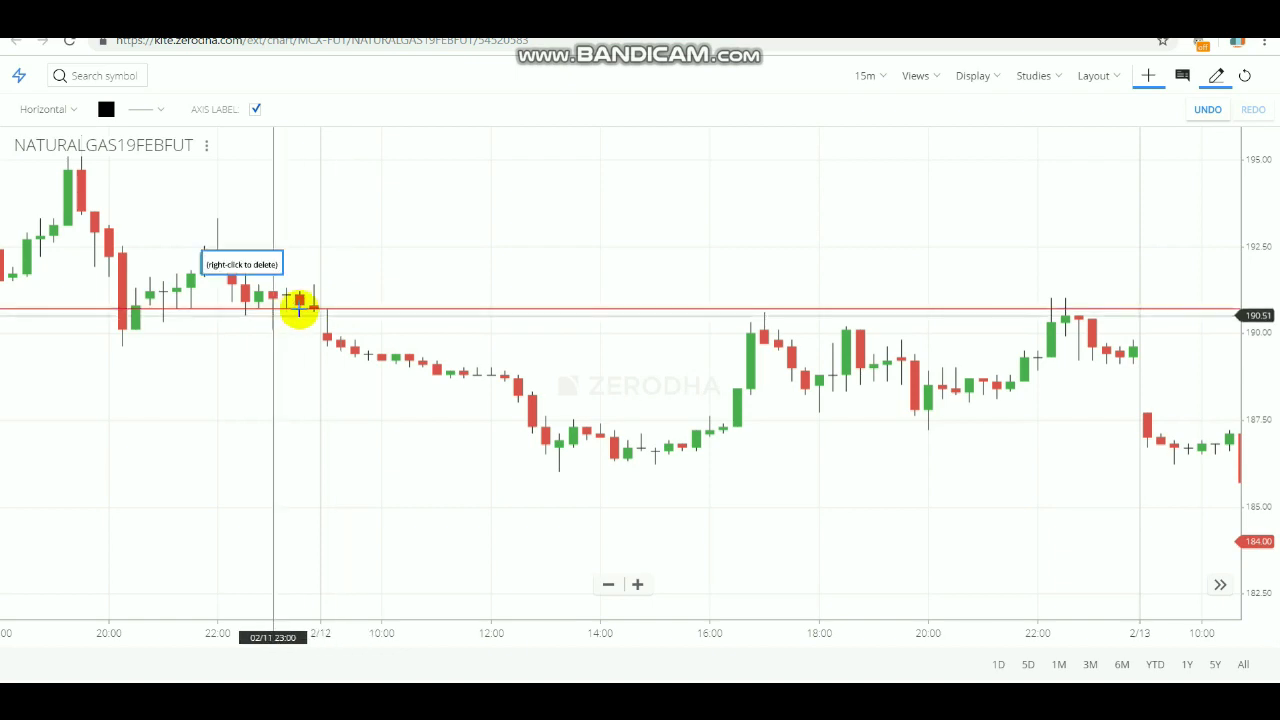
{"action": "left_click", "coordinate": [340, 343]}
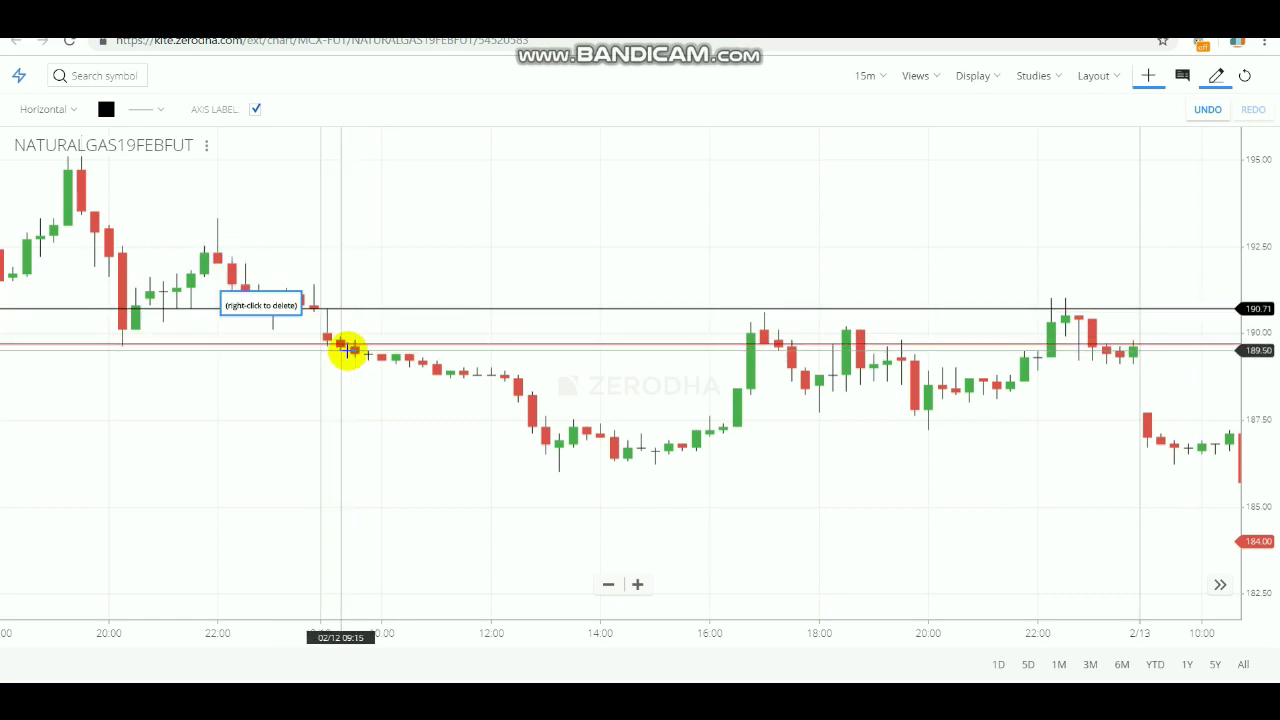
- Delete the horizontal lines marking the 2/12 opening candle's high and low on the natural gas chart
{"action": "left_click_drag", "start_coordinate": [383, 351], "coordinate": [491, 416]}
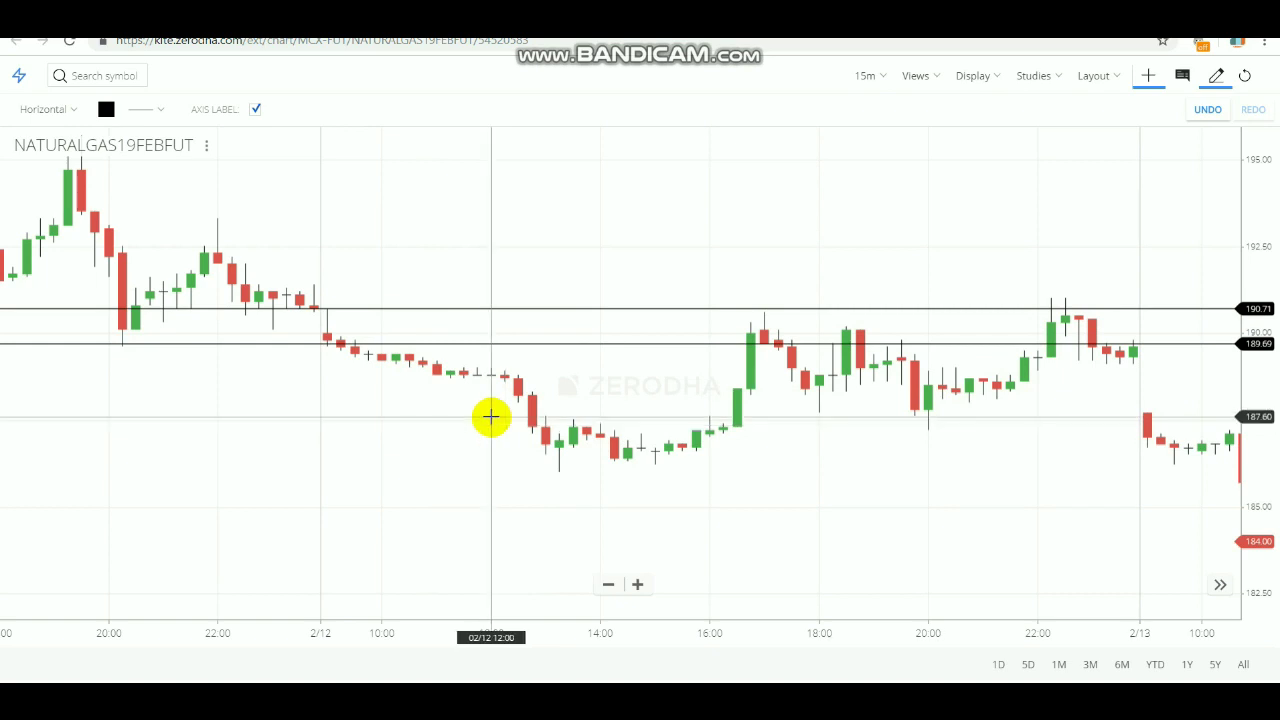
{"action": "left_click_drag", "start_coordinate": [491, 416], "coordinate": [434, 343]}
{"action": "right_click", "coordinate": [434, 343]}
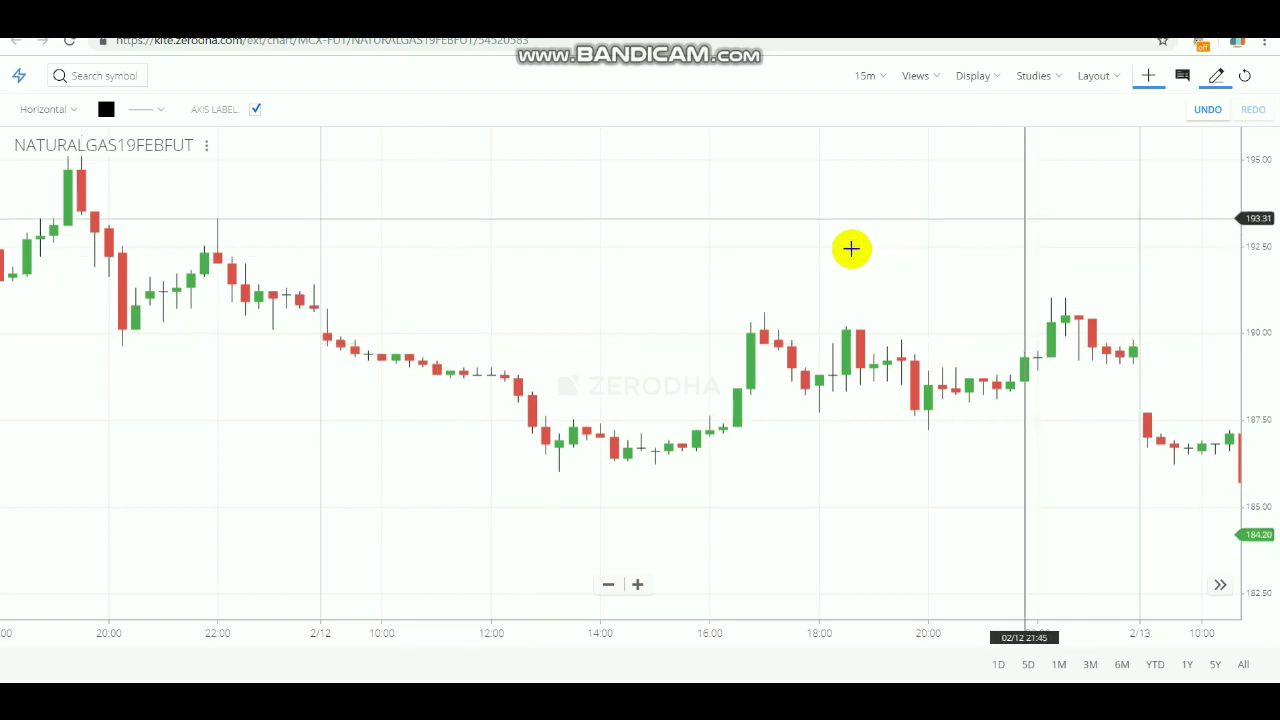
- Draw a horizontal line at about 185.06 under the 2/11 opening candle and review the candles that follow it
{"action": "left_click_drag", "start_coordinate": [372, 379], "coordinate": [863, 306]}
{"action": "left_click_drag", "start_coordinate": [623, 306], "coordinate": [865, 332]}
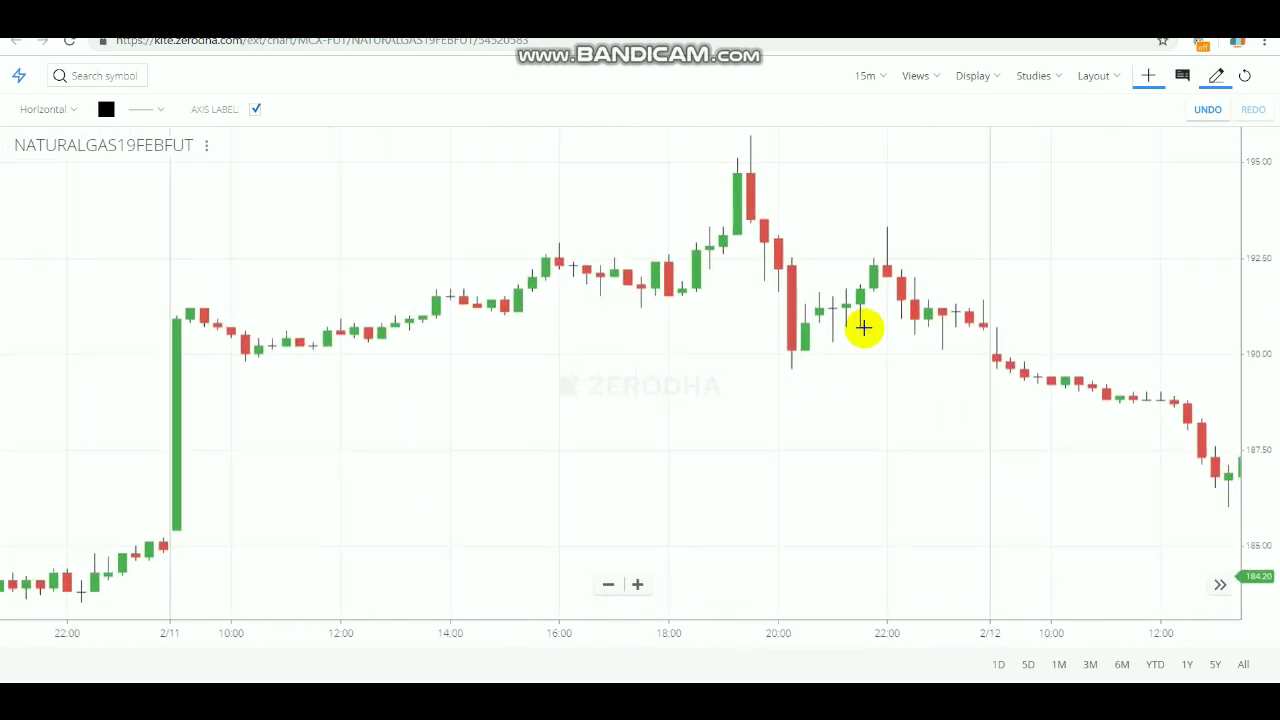
{"action": "left_click_drag", "start_coordinate": [414, 471], "coordinate": [303, 483]}
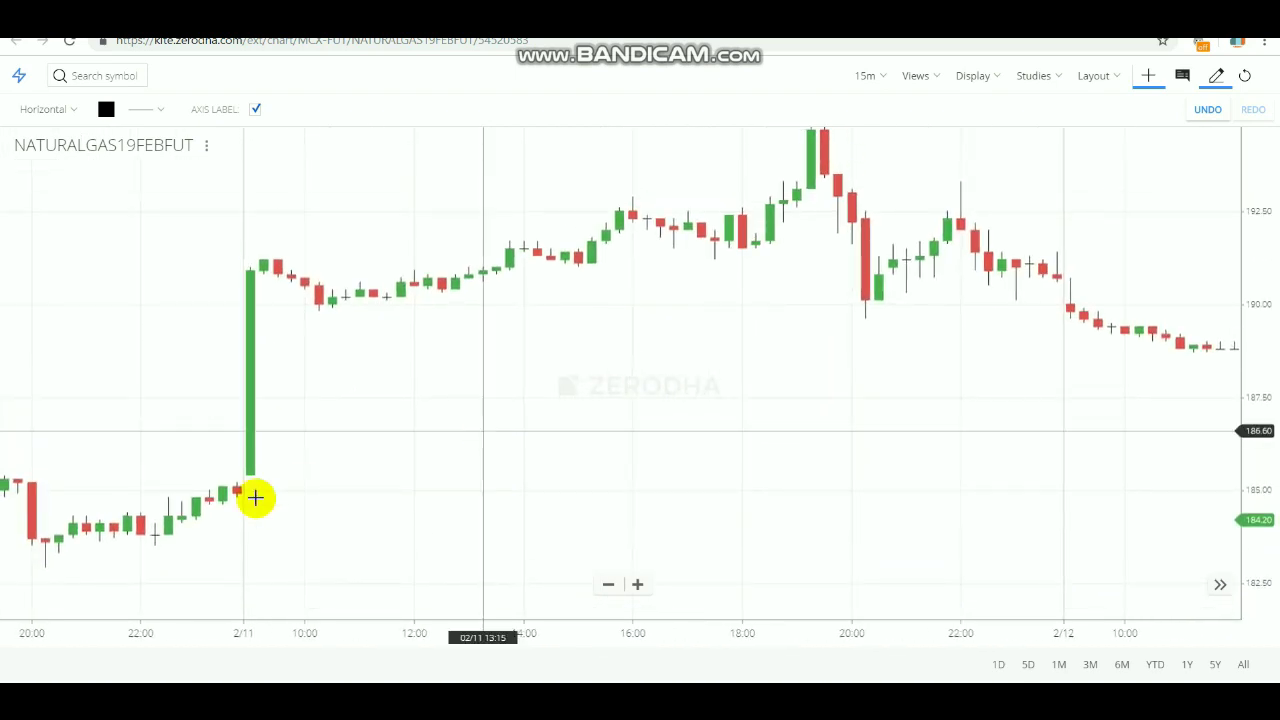
{"action": "left_click", "coordinate": [245, 488]}
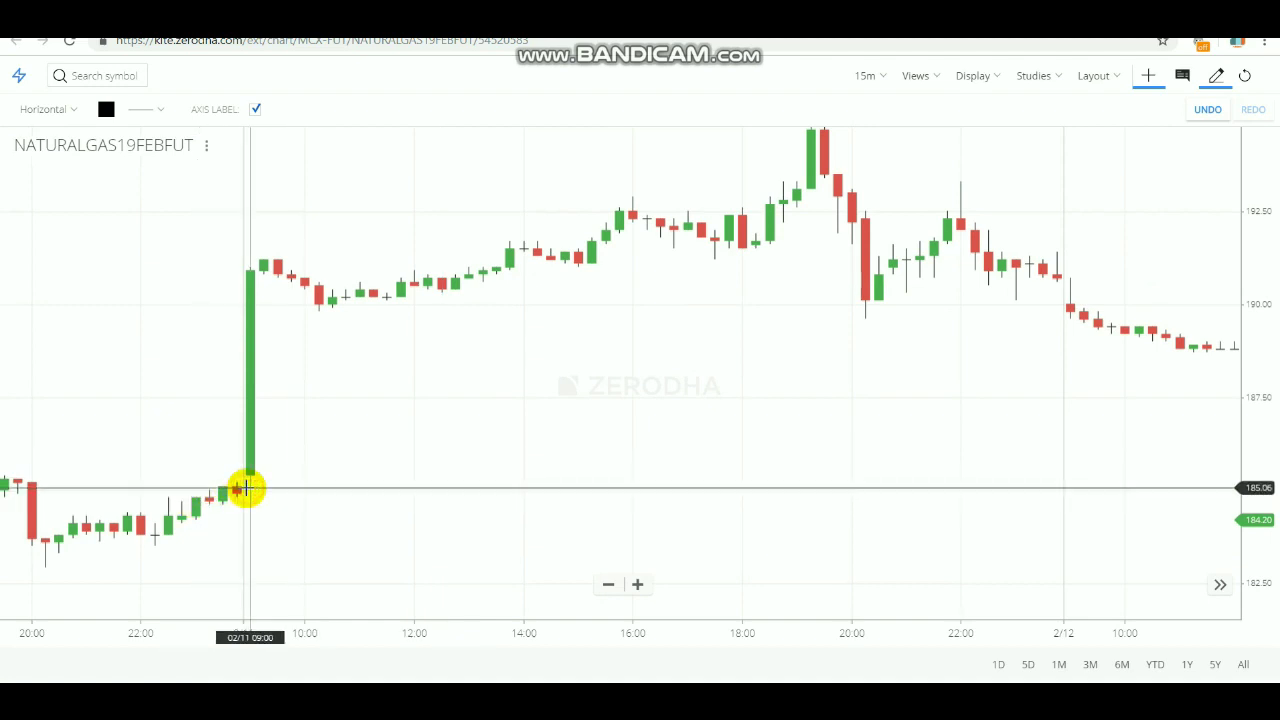
{"action": "left_click_drag", "start_coordinate": [360, 467], "coordinate": [391, 420]}
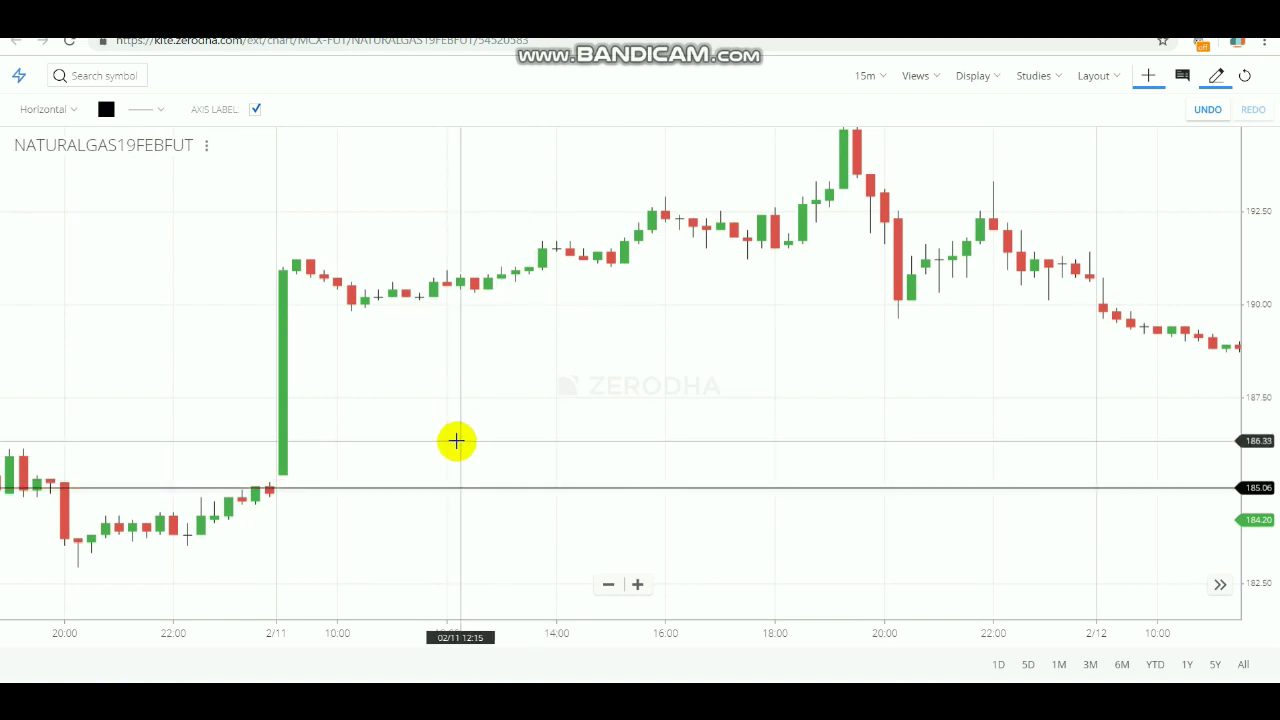
{"action": "left_click_drag", "start_coordinate": [295, 488], "coordinate": [334, 506]}
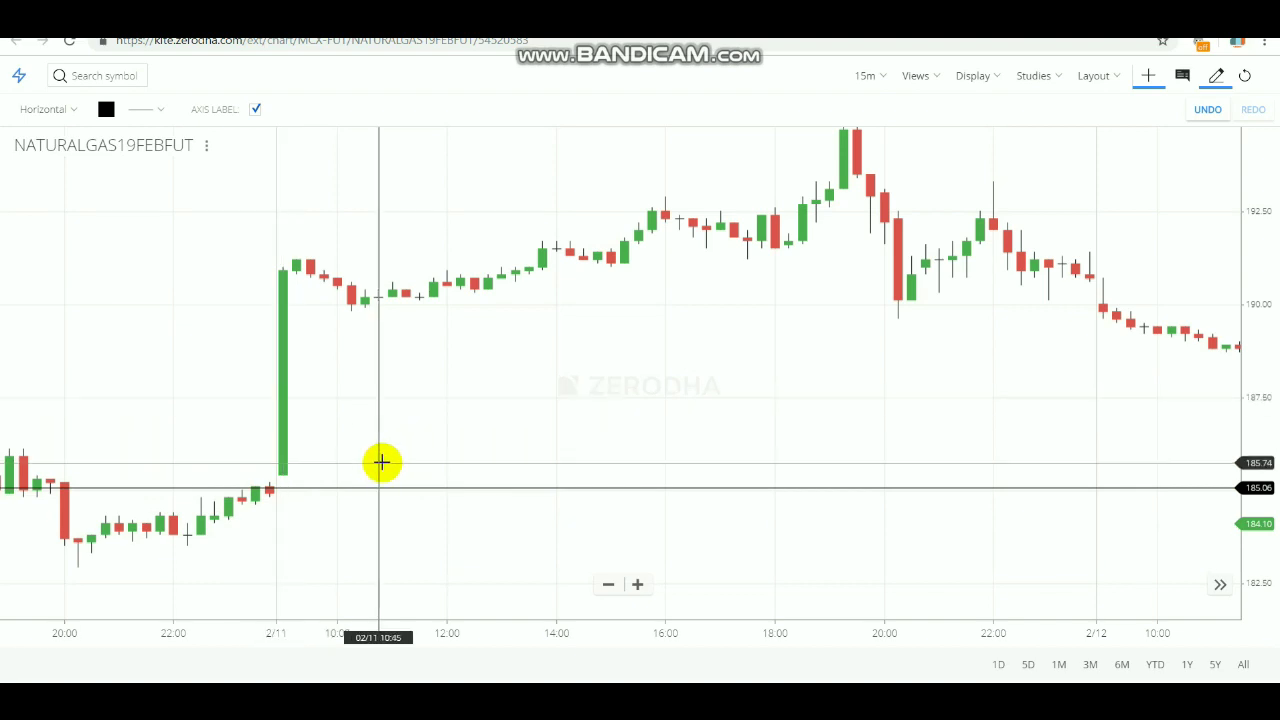
{"action": "left_click_drag", "start_coordinate": [384, 455], "coordinate": [566, 414]}
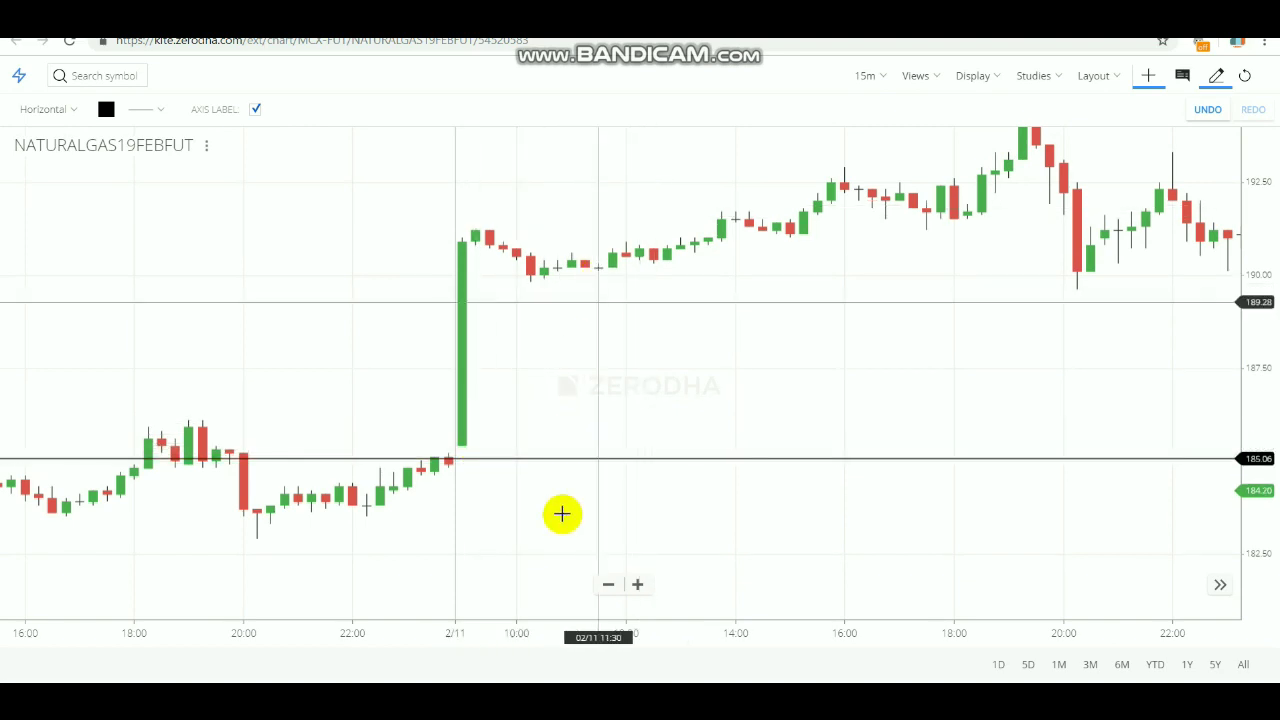
- Delete the 185.06 line and draw horizontal lines for the 2/8 session, two near 183.3 and one at about 184.80
{"action": "right_click", "coordinate": [499, 461]}
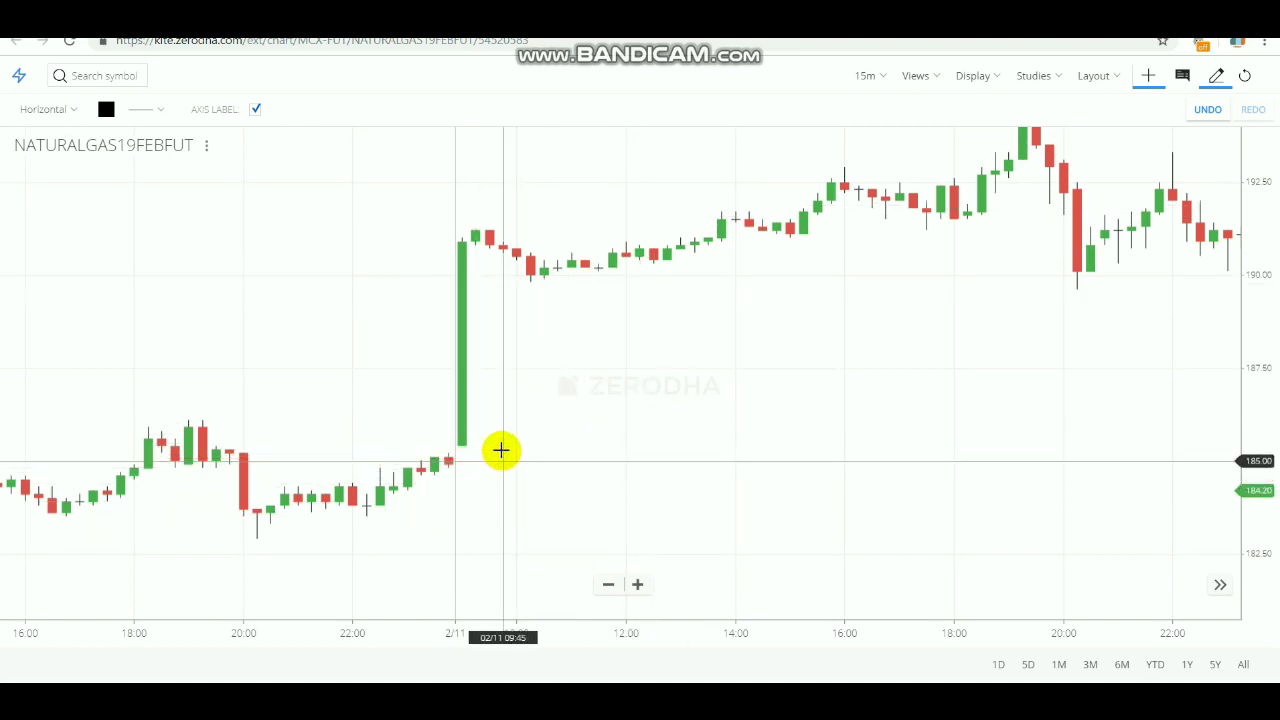
{"action": "left_click_drag", "start_coordinate": [386, 423], "coordinate": [794, 371]}
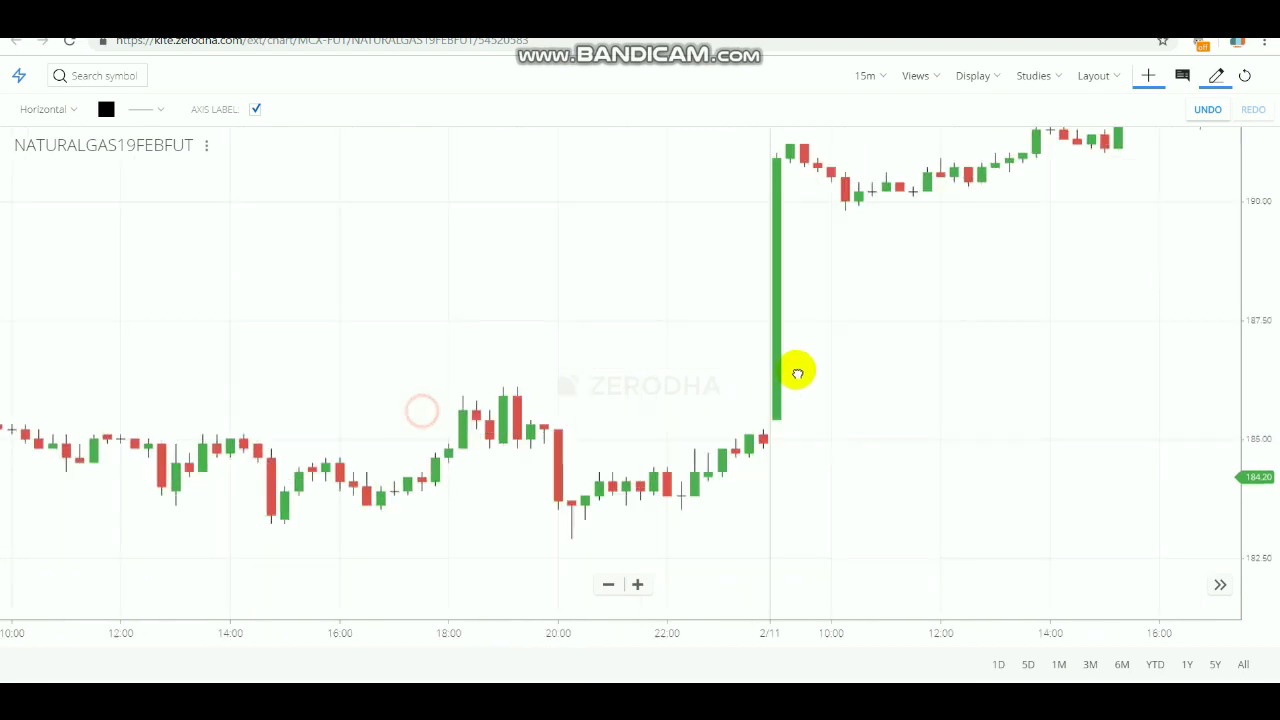
{"action": "left_click_drag", "start_coordinate": [557, 383], "coordinate": [785, 345]}
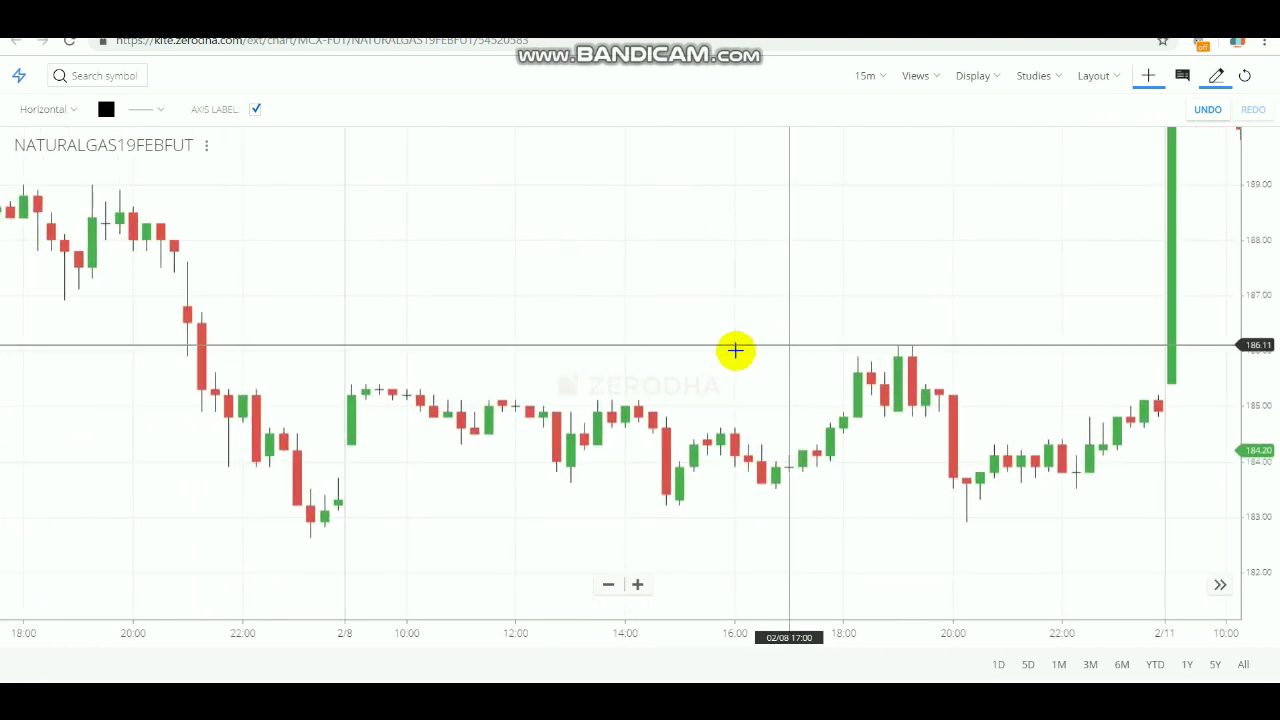
{"action": "left_click_drag", "start_coordinate": [540, 389], "coordinate": [609, 367]}
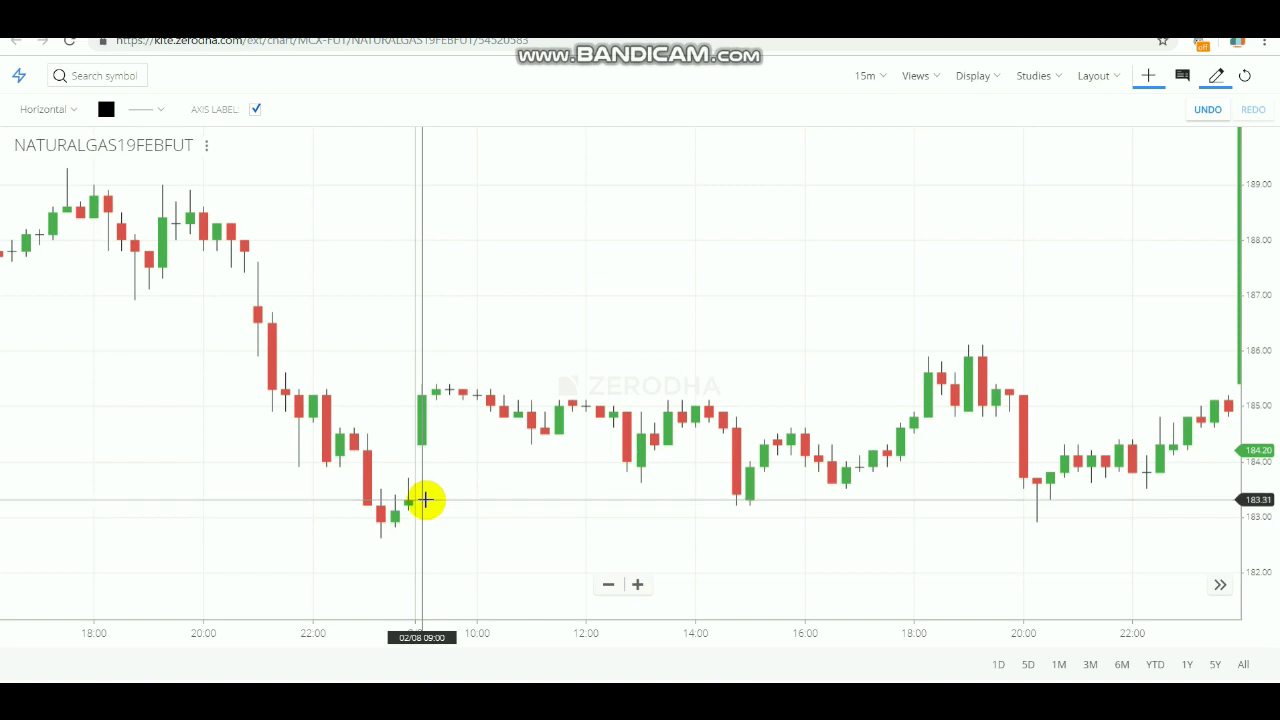
{"action": "left_click", "coordinate": [425, 499]}
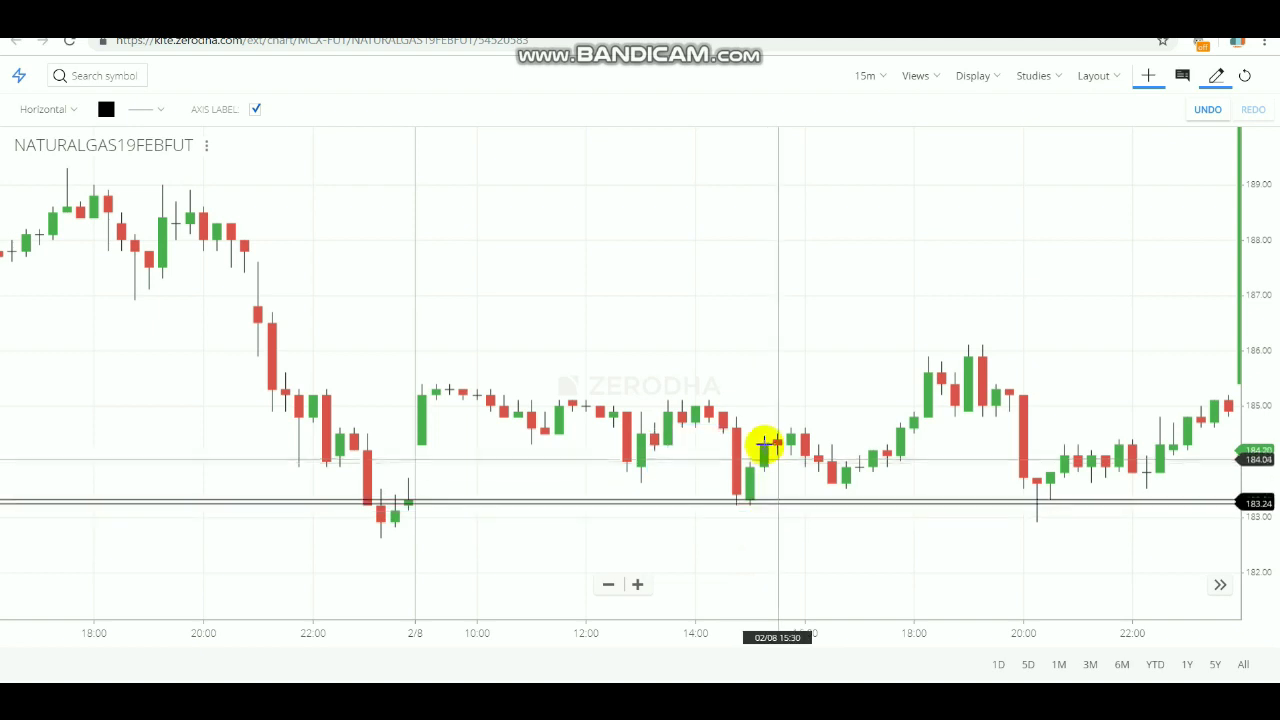
{"action": "left_click", "coordinate": [755, 417]}
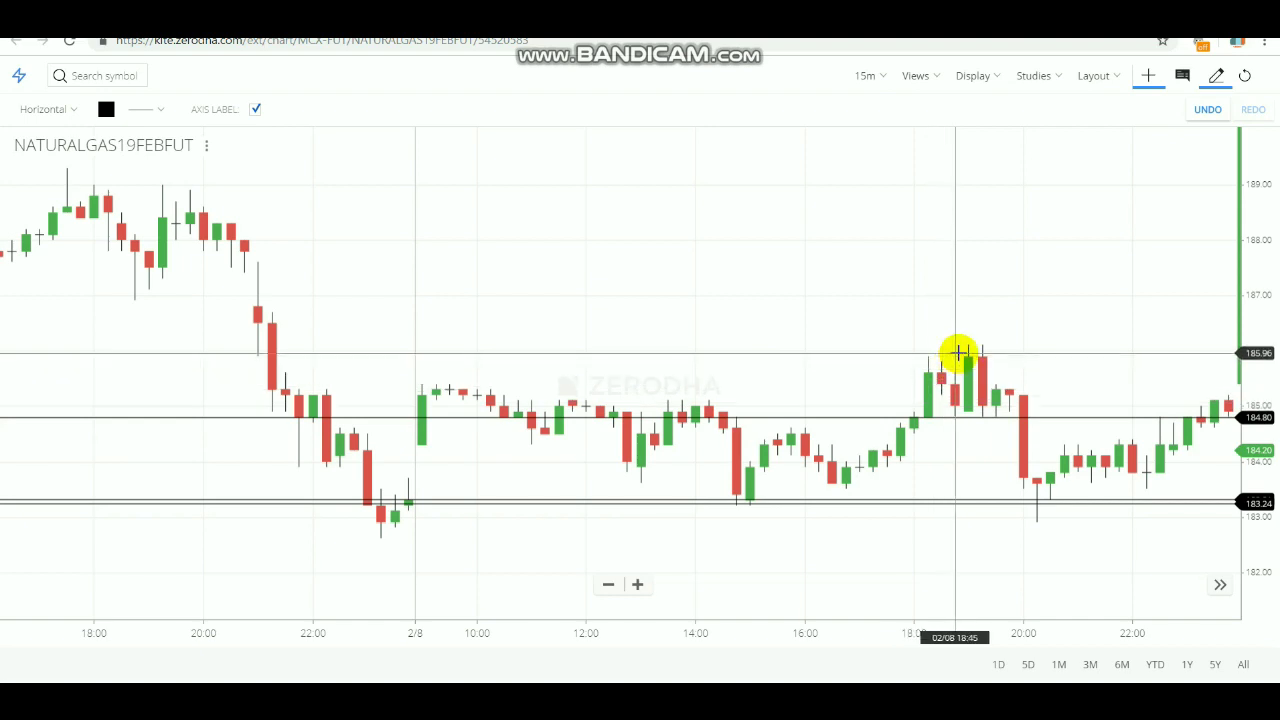
{"action": "left_click", "coordinate": [945, 397]}
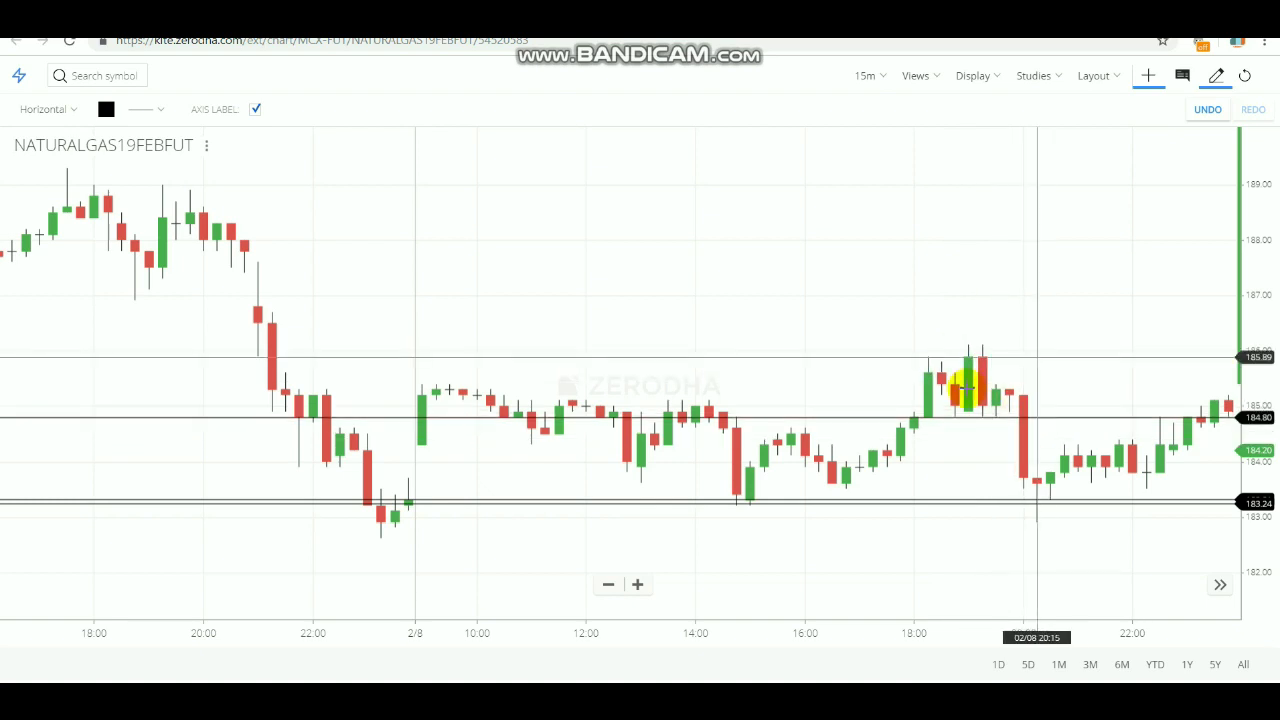
- Delete the horizontal lines near 184.80 and 183.3 from the 2/8 session on the natural gas chart
{"action": "right_click", "coordinate": [811, 417]}
{"action": "right_click", "coordinate": [803, 500]}
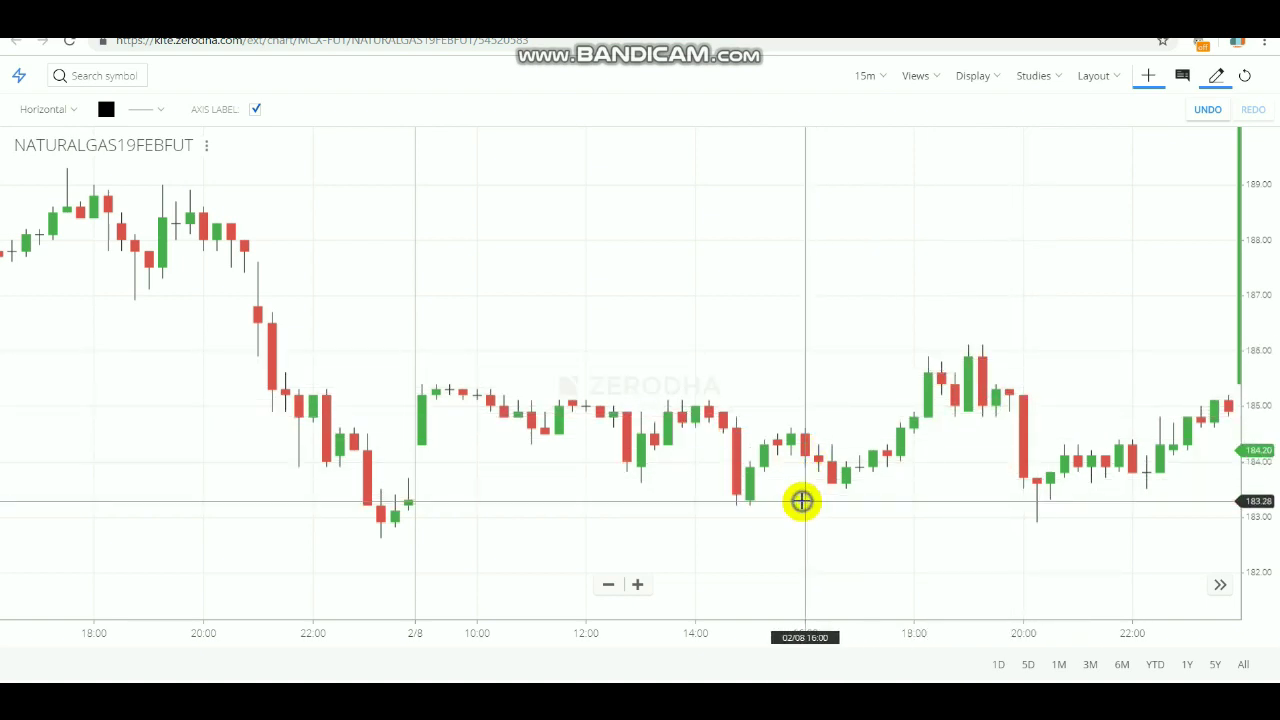
{"action": "left_click", "coordinate": [492, 362]}
- Draw horizontal lines at about 193.69, 193.14 and 191.46 on the 2/7 opening candle, covering its high and low
{"action": "left_click_drag", "start_coordinate": [780, 367], "coordinate": [949, 394]}
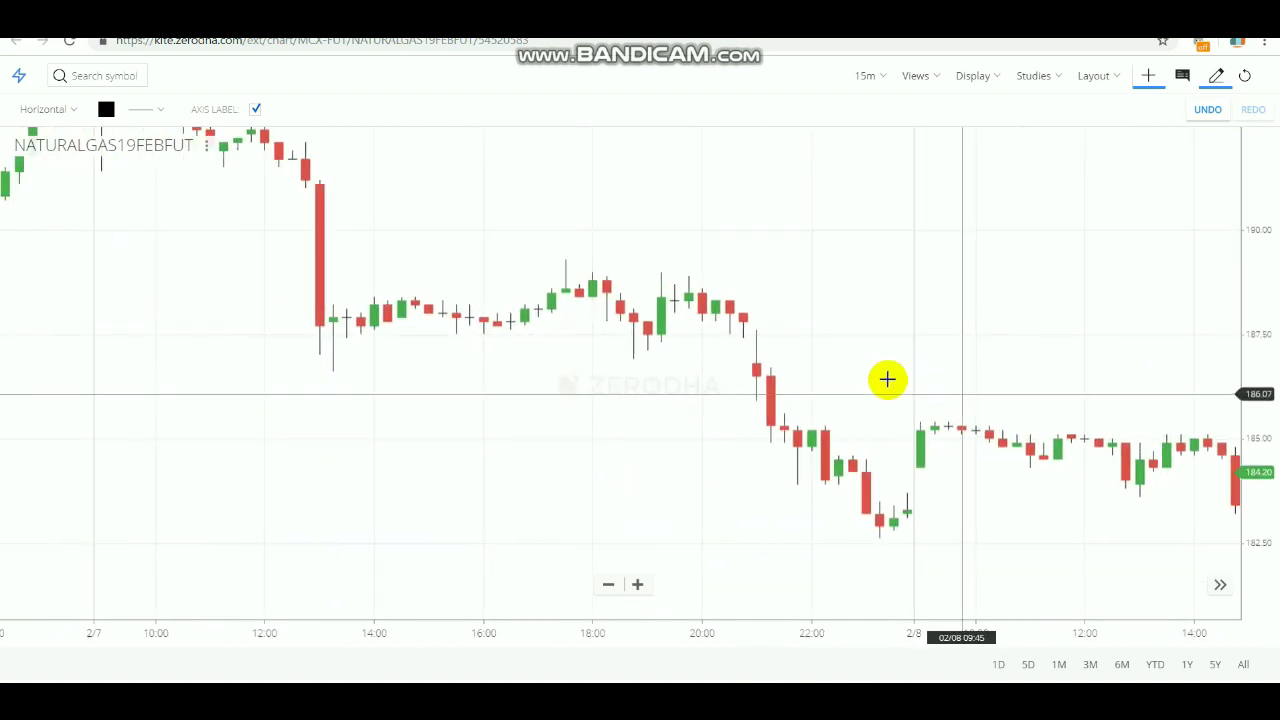
{"action": "left_click_drag", "start_coordinate": [577, 309], "coordinate": [741, 477]}
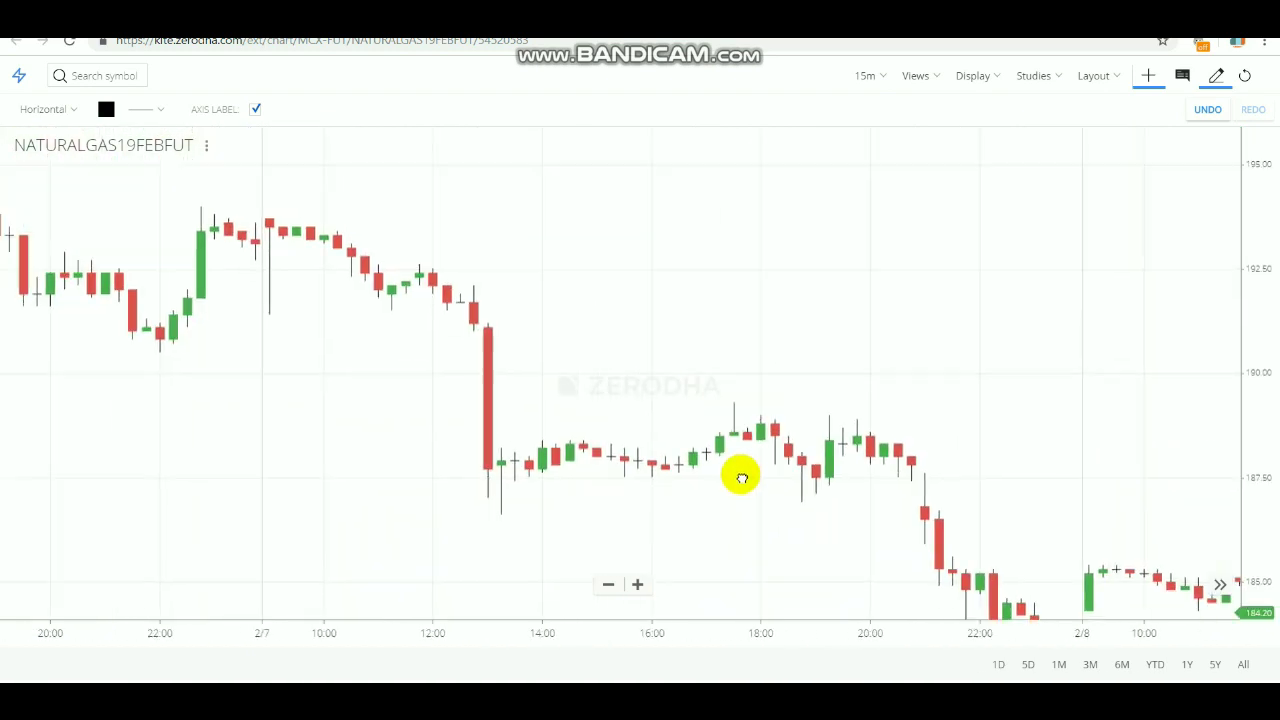
{"action": "left_click", "coordinate": [276, 285]}
{"action": "left_click", "coordinate": [290, 262]}
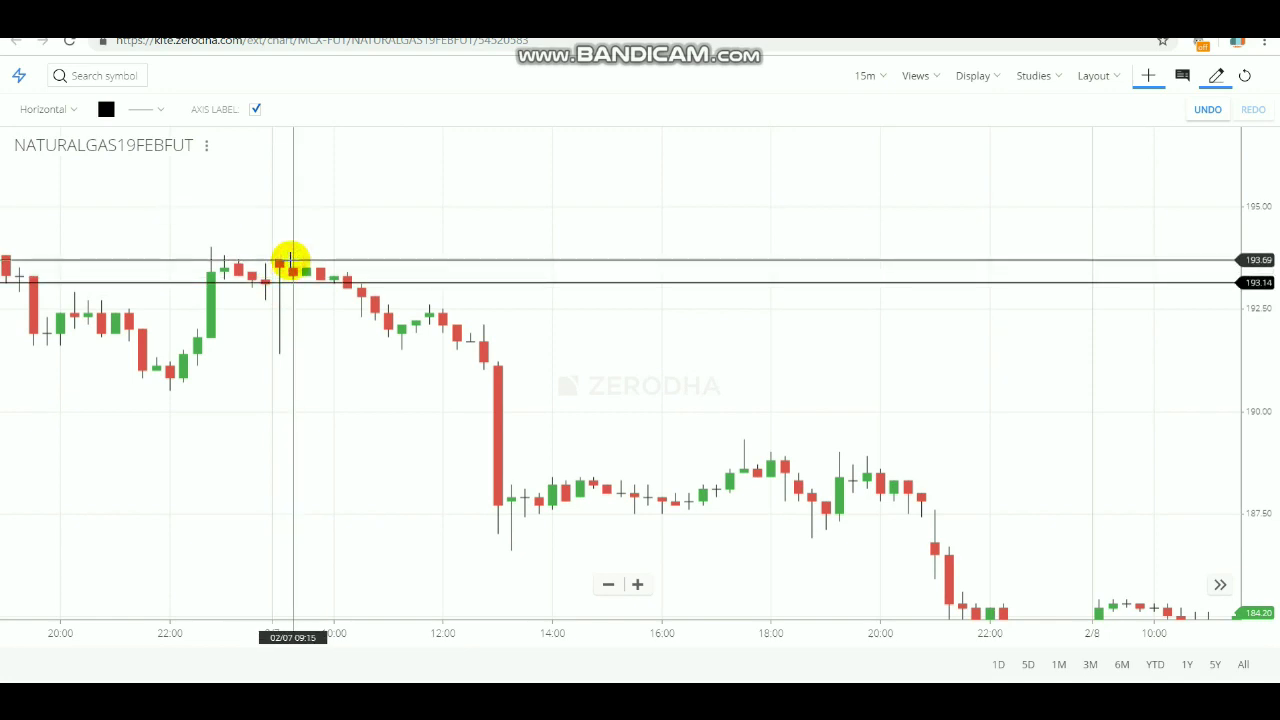
{"action": "left_click", "coordinate": [309, 350]}
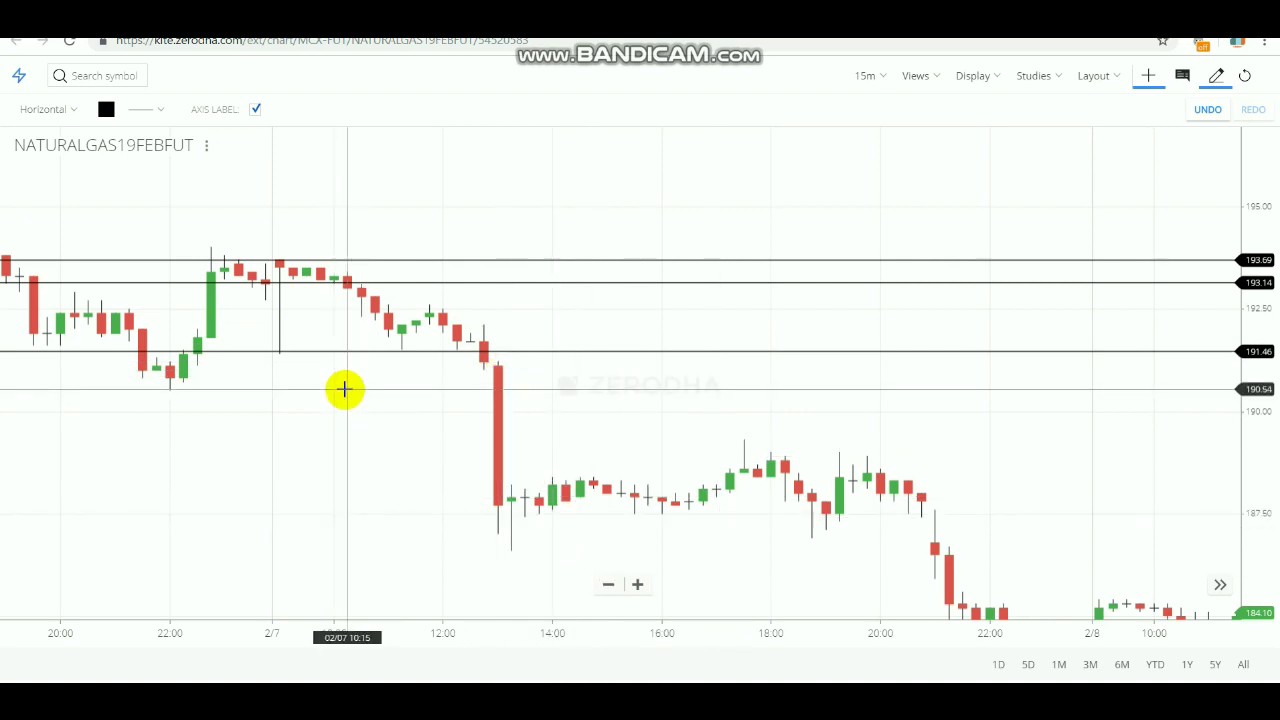
- Delete the three horizontal lines marking the 2/7 opening candle on the natural gas chart
{"action": "right_click", "coordinate": [326, 353]}
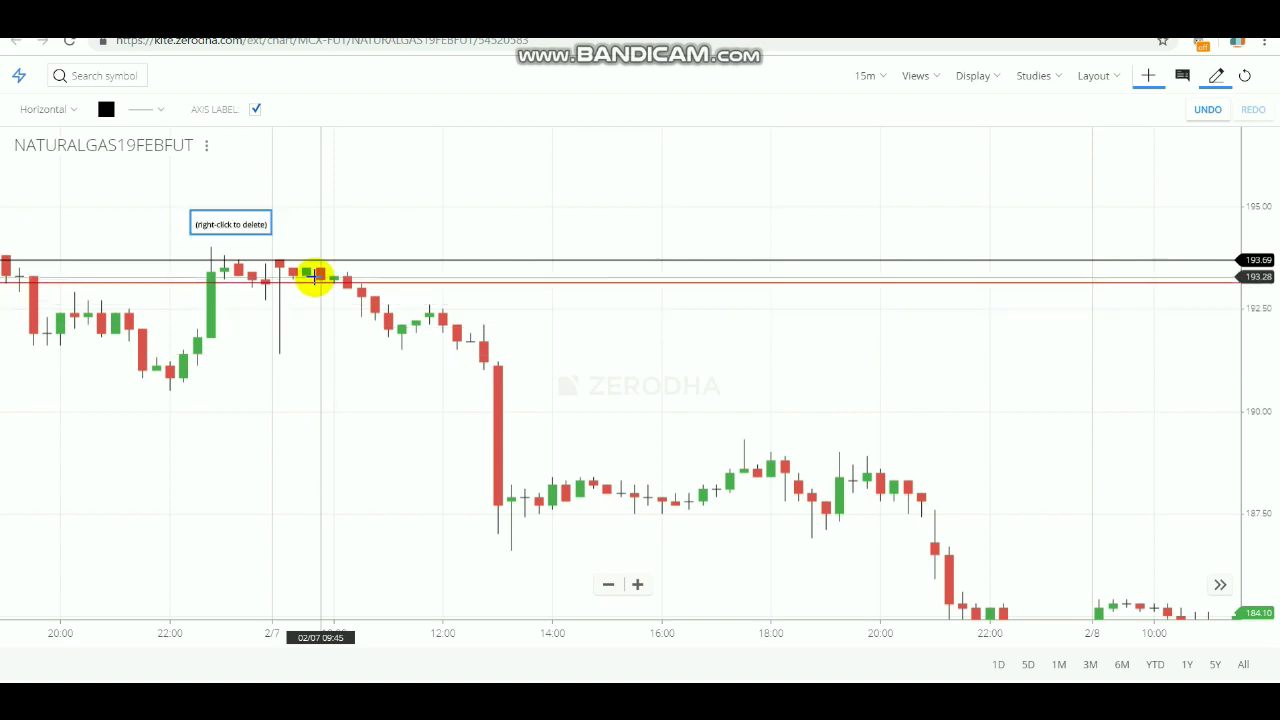
{"action": "right_click", "coordinate": [311, 276]}
{"action": "right_click", "coordinate": [312, 261]}
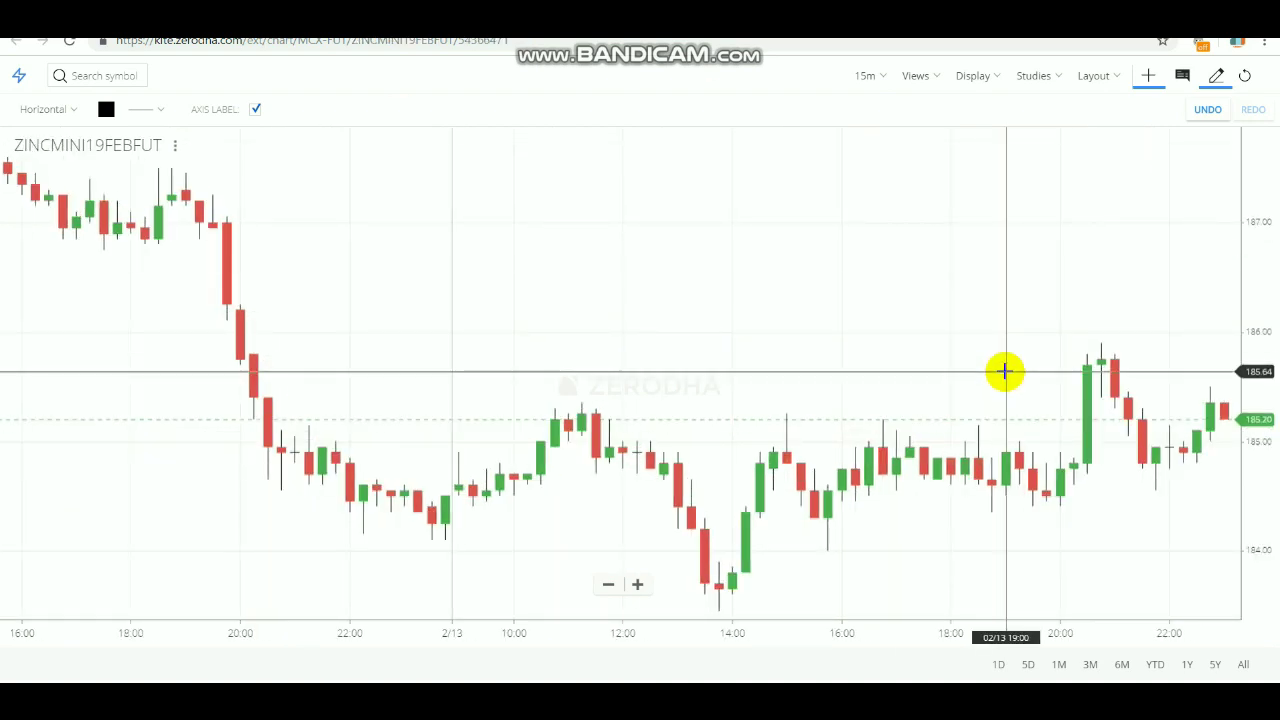
- On the ZINCMINI19FEBFUT chart, draw horizontal lines at about 188.70, 188.61 and 188.05 on the 2/12 opening candle
{"action": "left_click_drag", "start_coordinate": [521, 408], "coordinate": [1063, 403]}
{"action": "left_click_drag", "start_coordinate": [688, 291], "coordinate": [743, 334]}
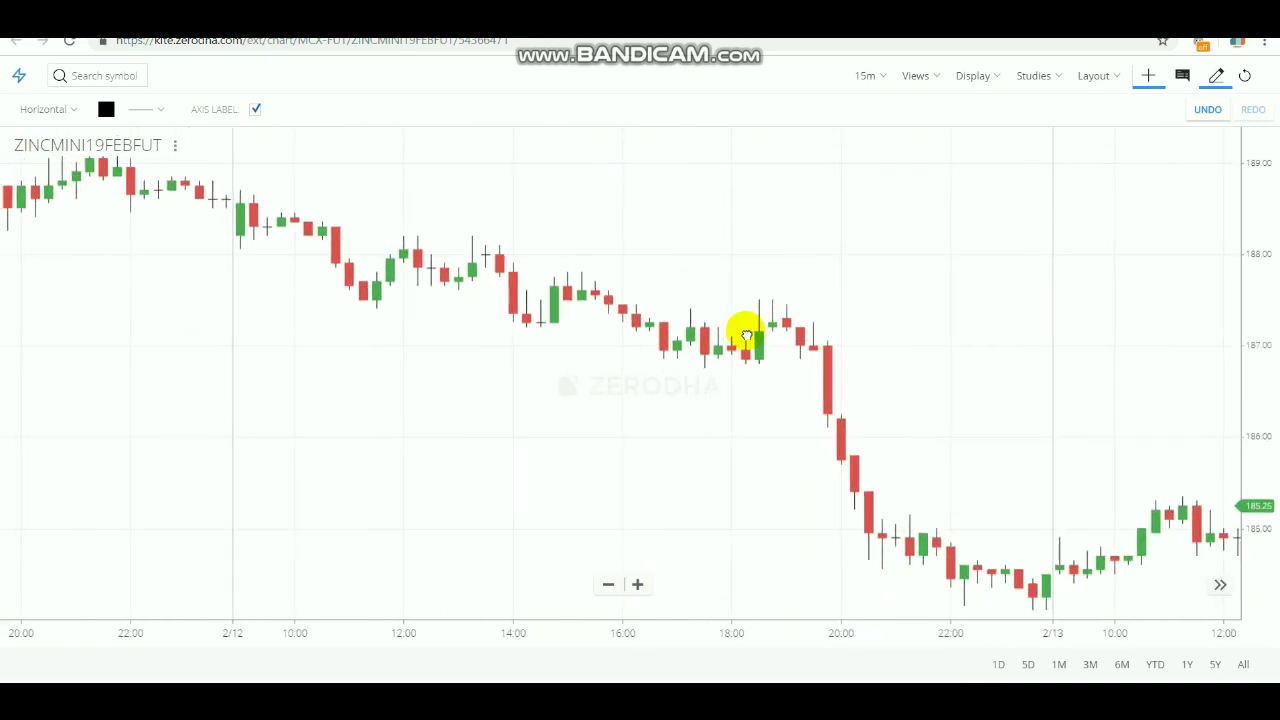
{"action": "left_click", "coordinate": [238, 198]}
{"action": "left_click", "coordinate": [253, 190]}
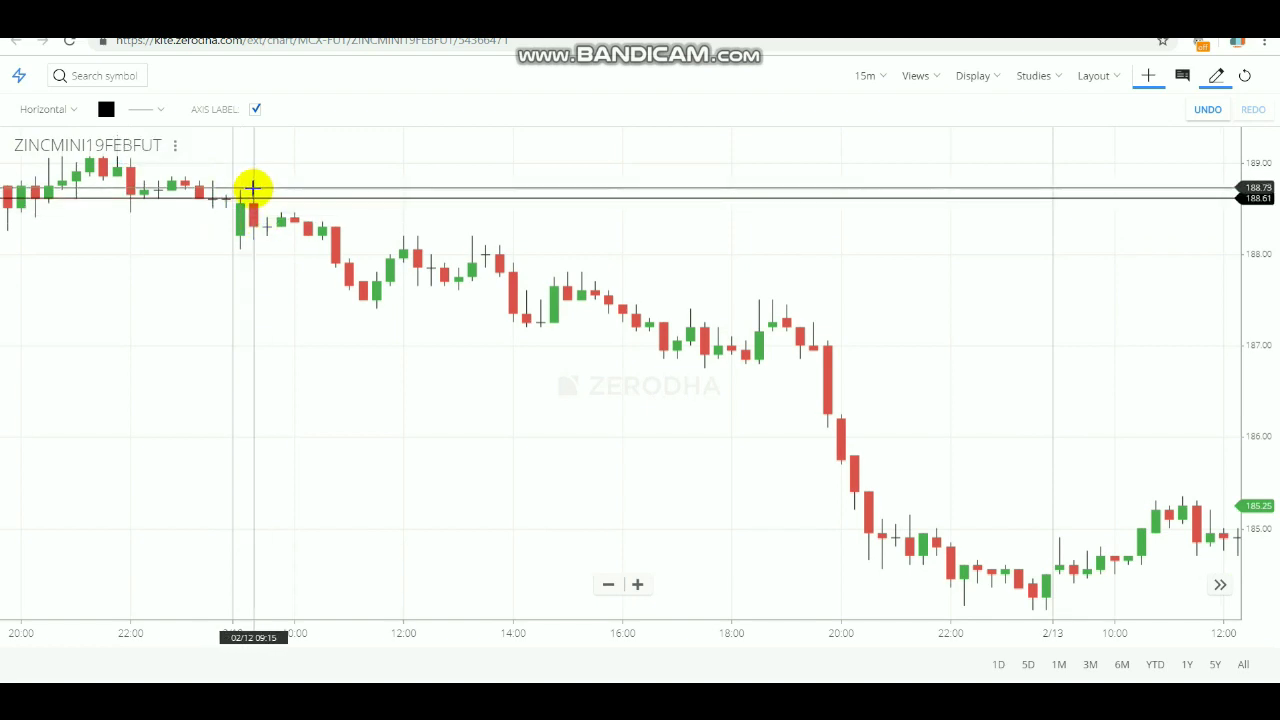
{"action": "left_click", "coordinate": [251, 248]}
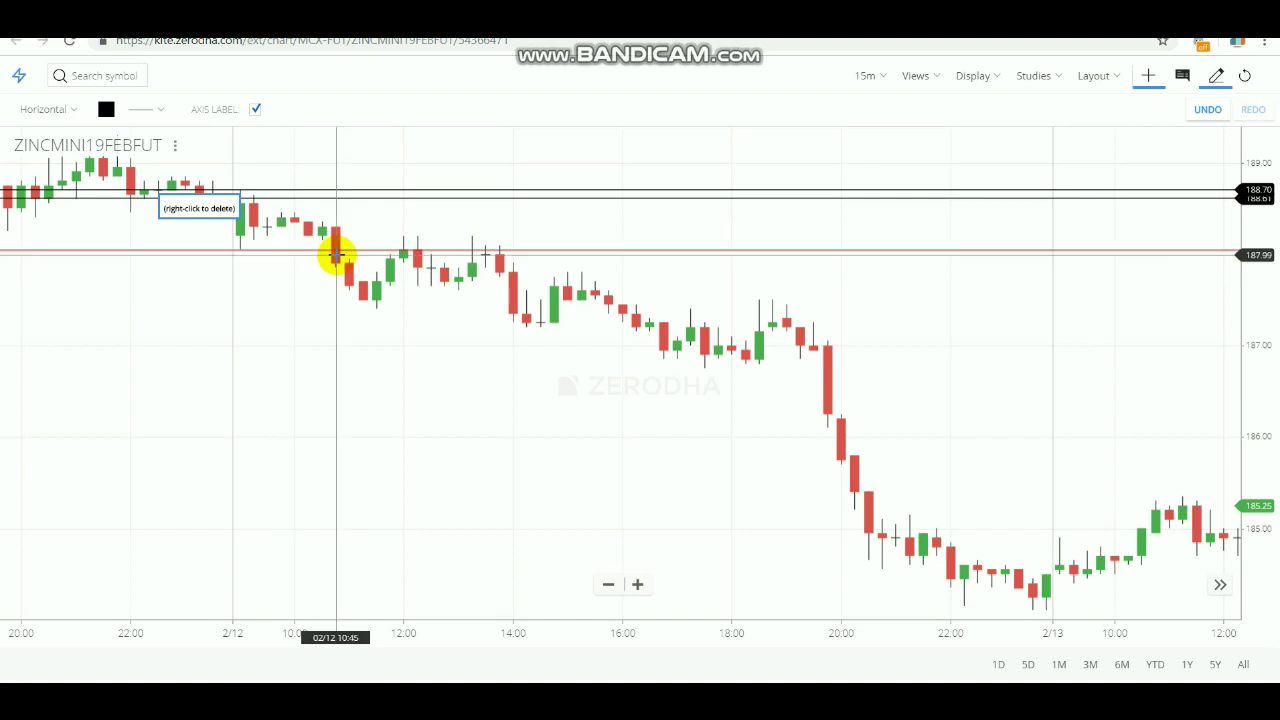
{"action": "left_click_drag", "start_coordinate": [336, 255], "coordinate": [371, 250]}
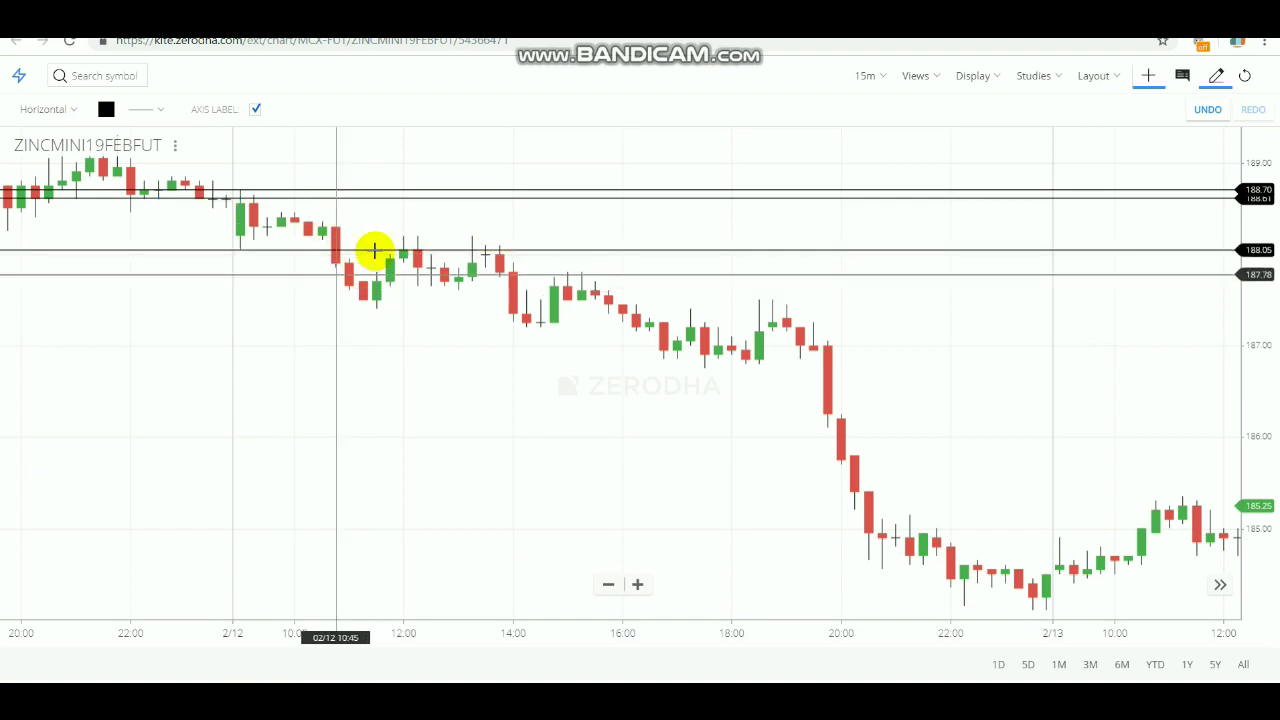
- Draw horizontal lines at the 2/8 opening candle's high, about 194.35, and its low, about 193.81, on the zinc chart
{"action": "left_click_drag", "start_coordinate": [425, 352], "coordinate": [1117, 335]}
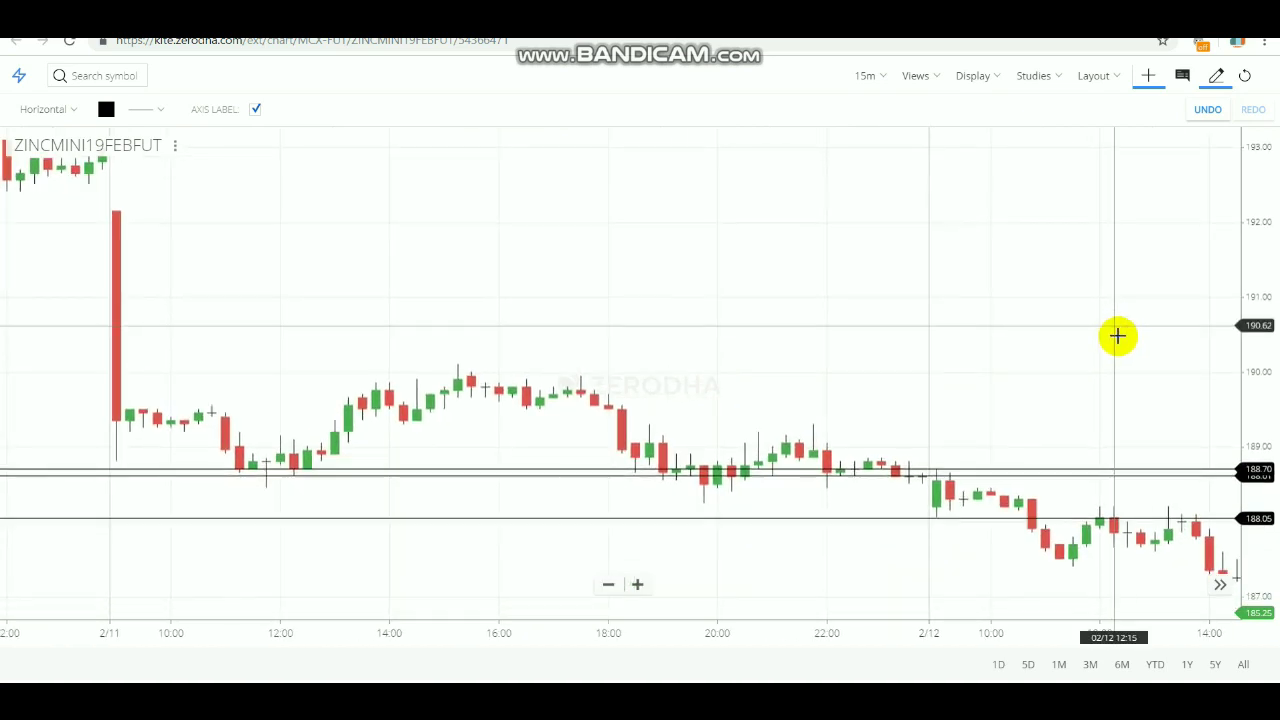
{"action": "left_click_drag", "start_coordinate": [626, 323], "coordinate": [1023, 449]}
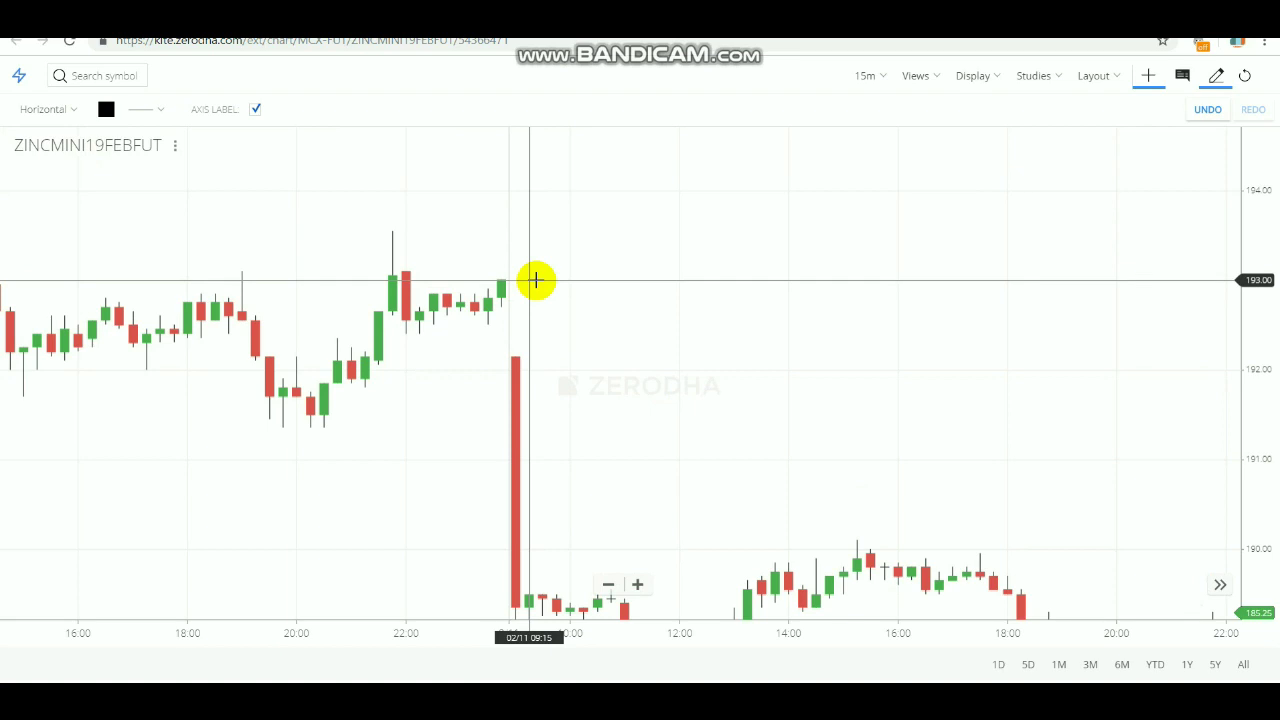
{"action": "left_click_drag", "start_coordinate": [537, 280], "coordinate": [994, 269]}
{"action": "left_click_drag", "start_coordinate": [283, 371], "coordinate": [668, 237]}
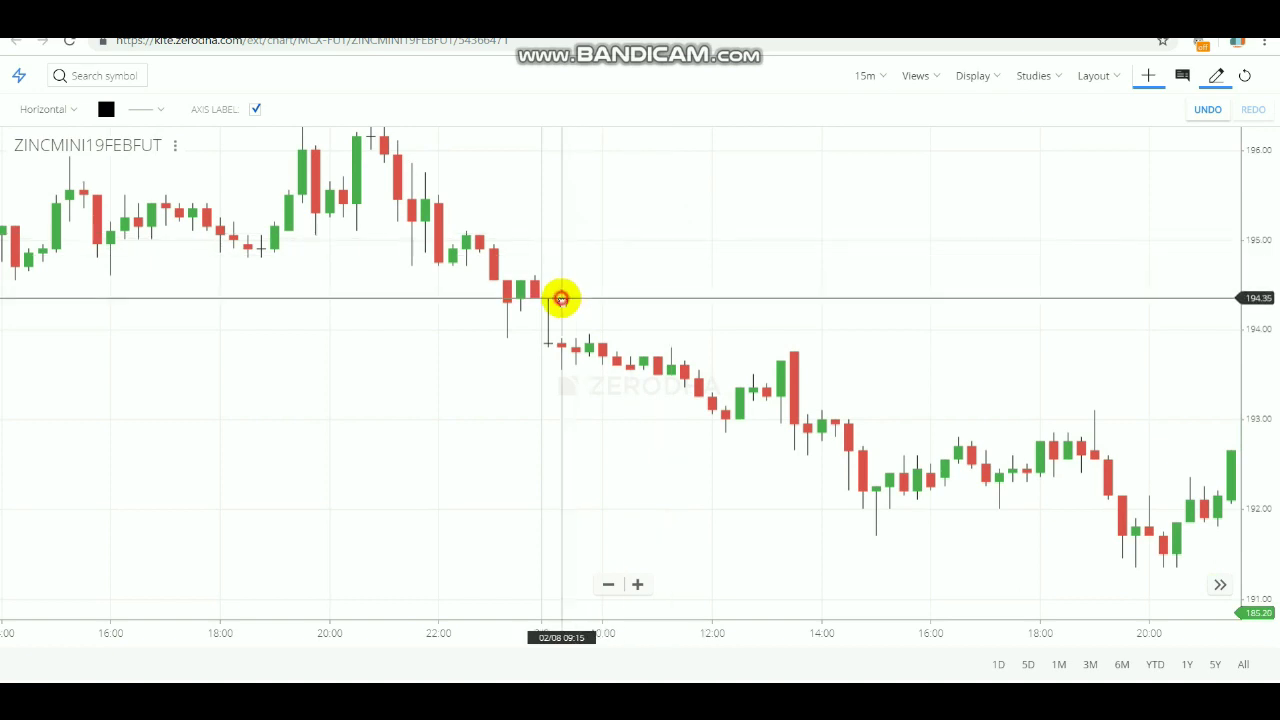
{"action": "left_click", "coordinate": [530, 296]}
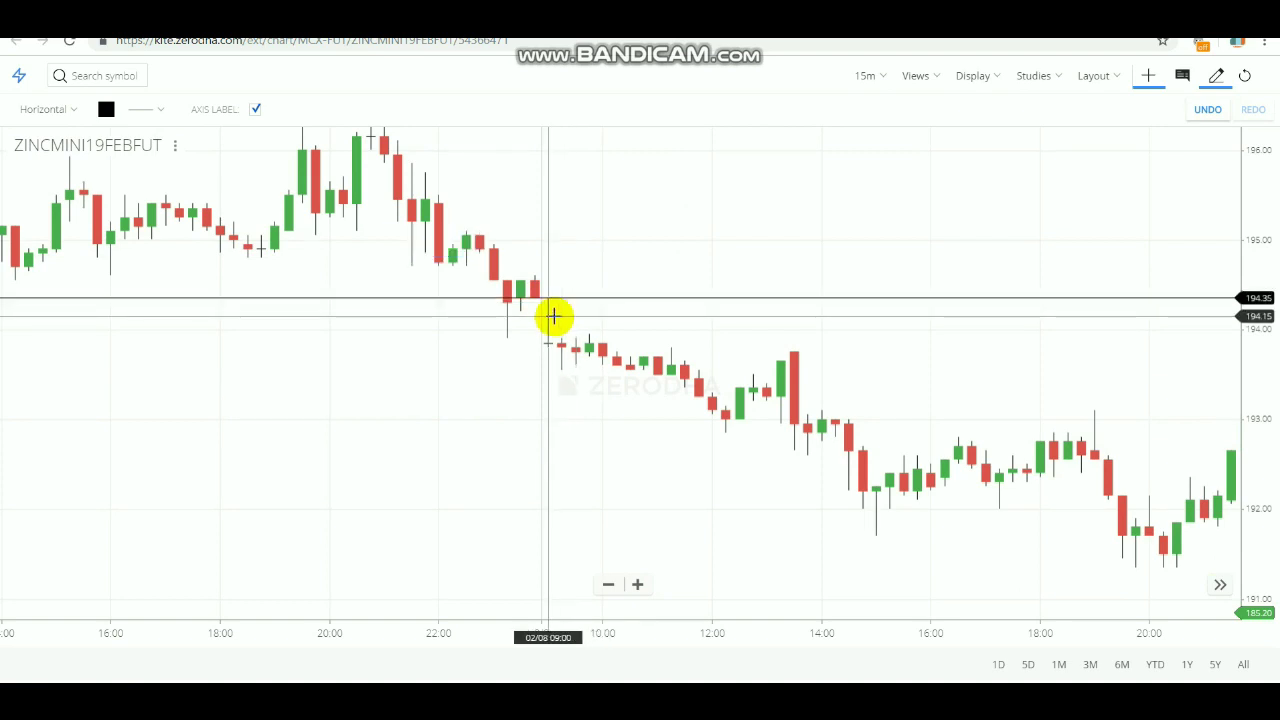
{"action": "left_click", "coordinate": [560, 346]}
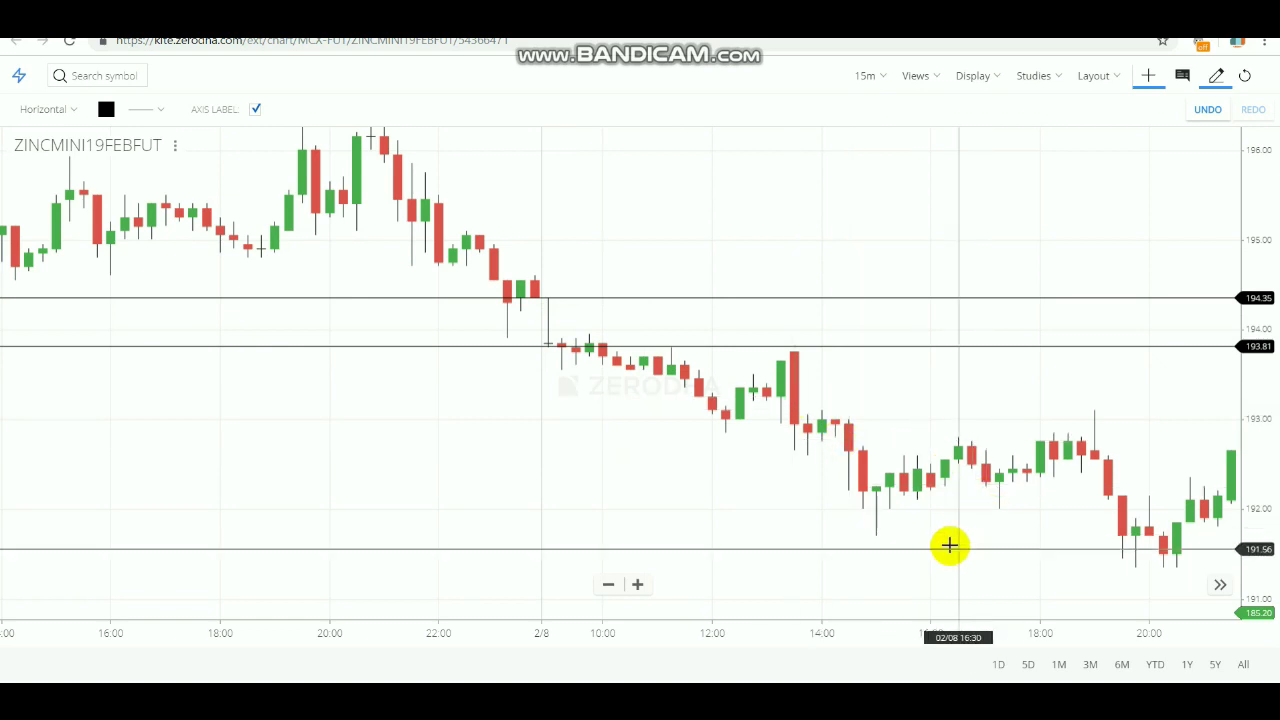
{"action": "left_click", "coordinate": [585, 340]}
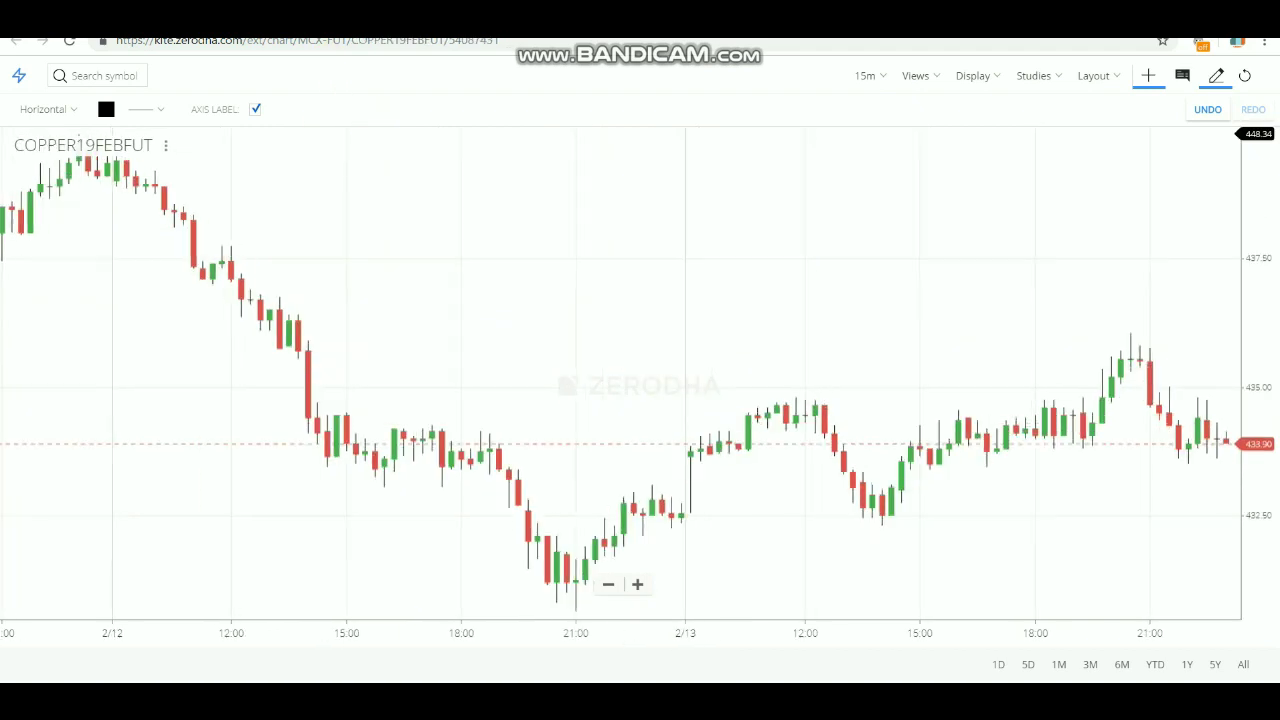
- On the COPPER19FEBFUT chart, draw horizontal lines at about 439.61, 439.33 and 438.91 by the 2/12 open and review the candles that follow
{"action": "left_click", "coordinate": [929, 292]}
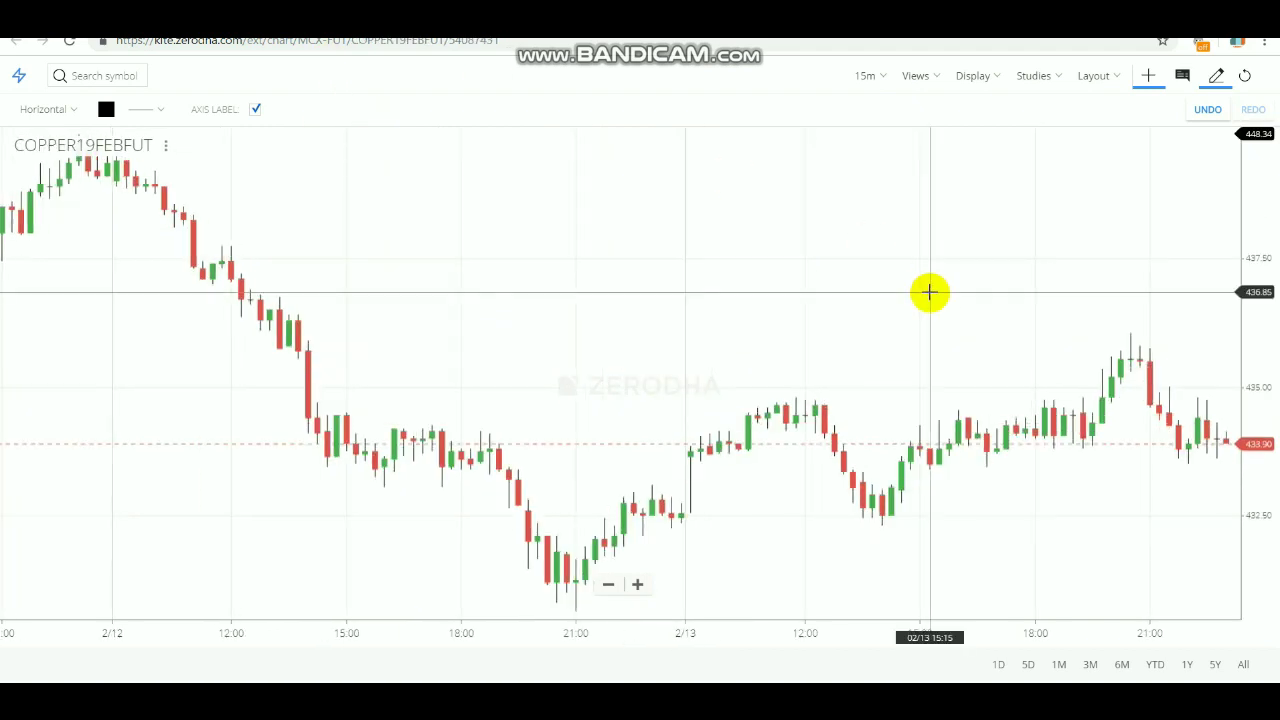
{"action": "left_click_drag", "start_coordinate": [660, 437], "coordinate": [997, 409]}
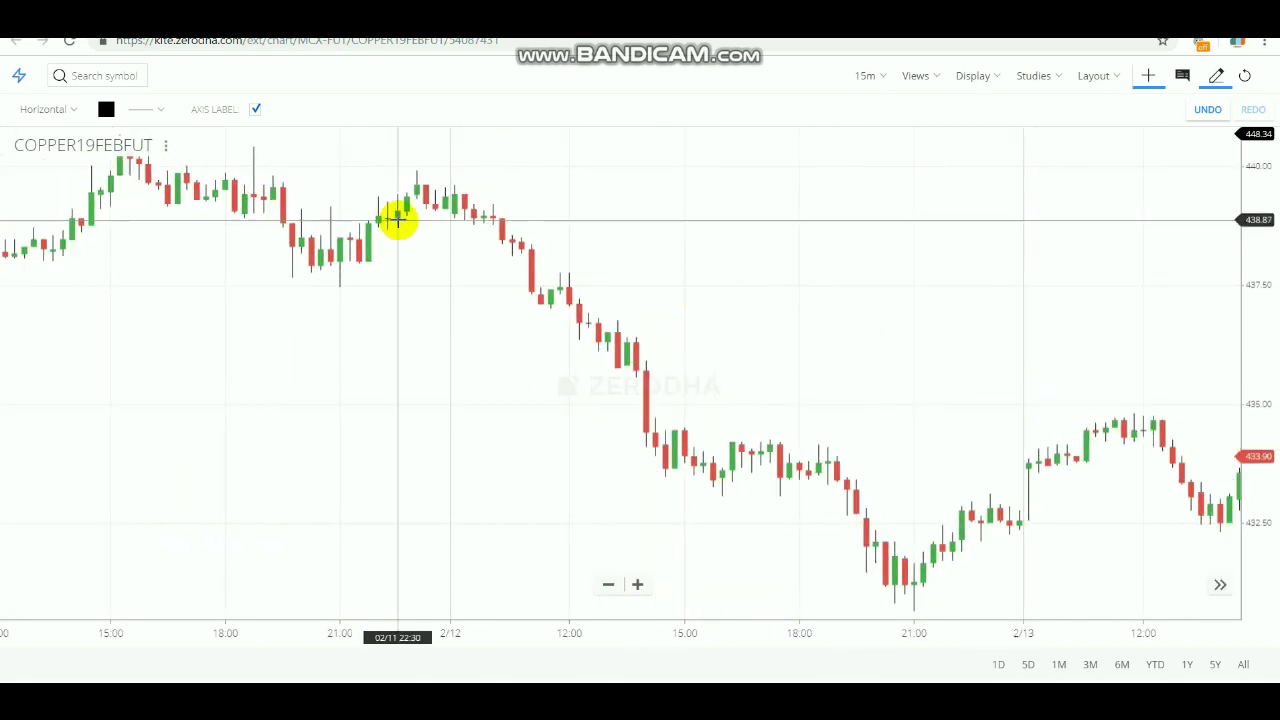
{"action": "left_click", "coordinate": [455, 198]}
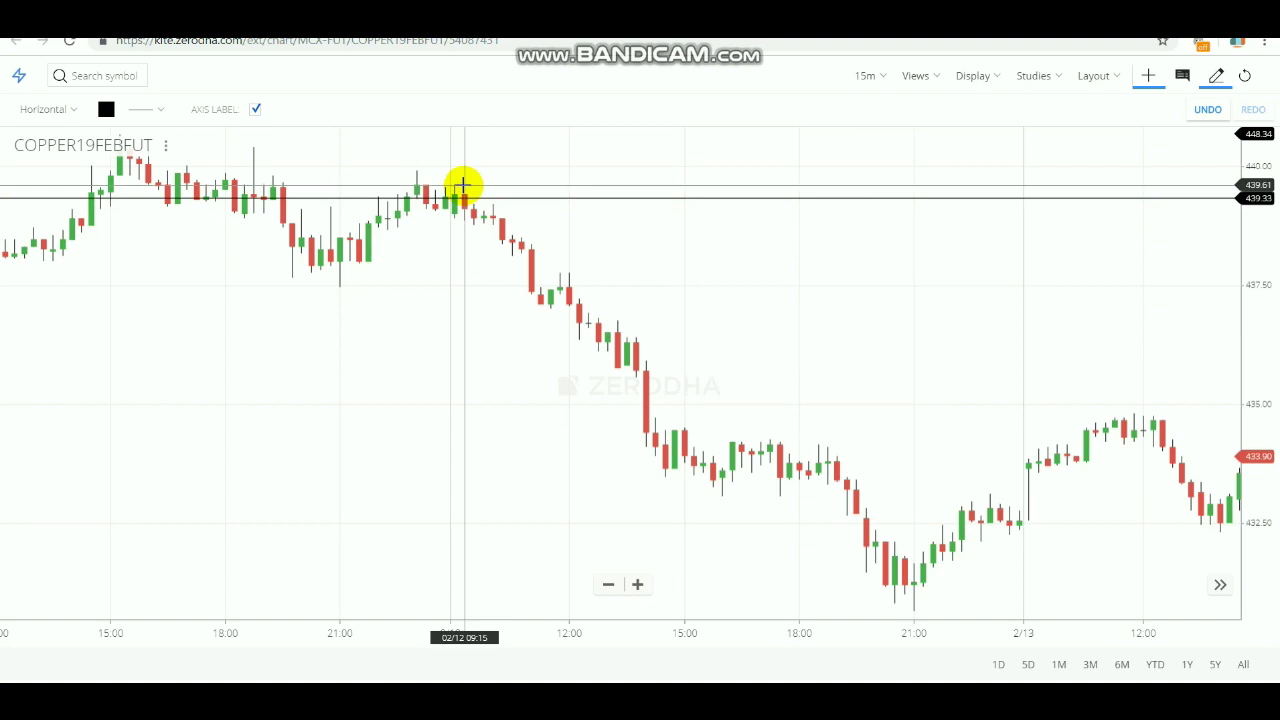
{"action": "left_click", "coordinate": [463, 185]}
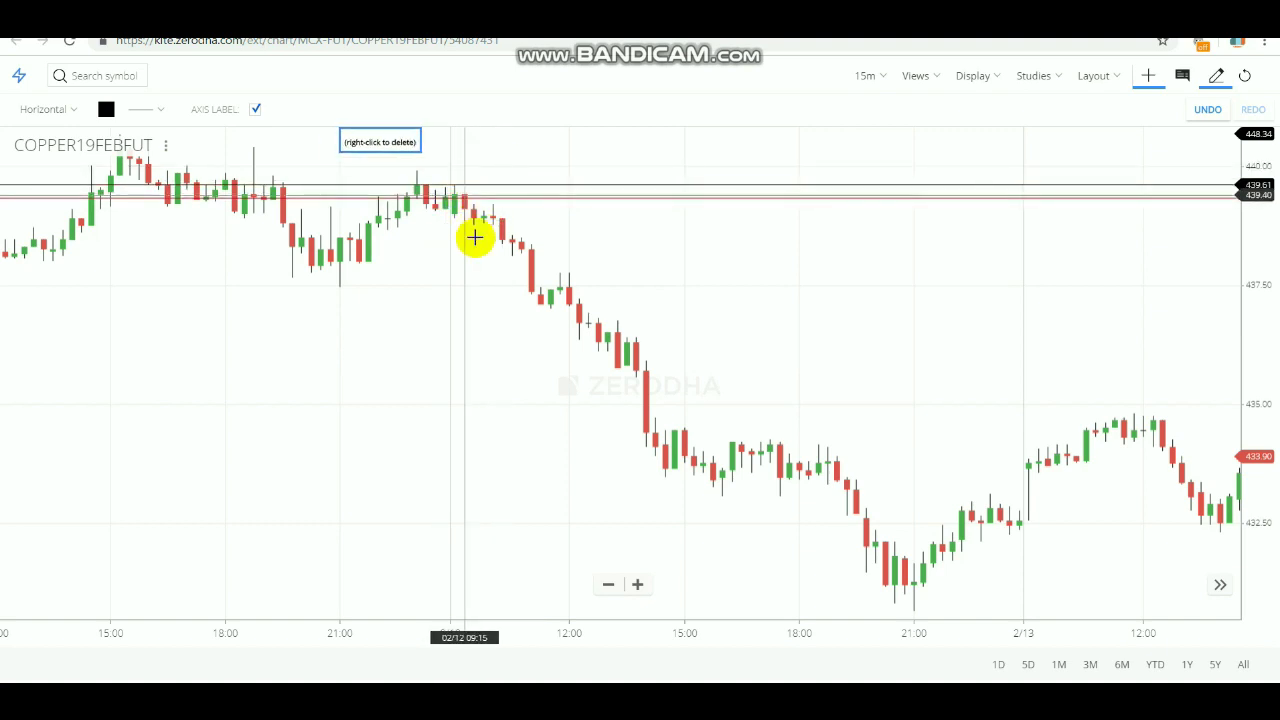
{"action": "left_click", "coordinate": [471, 219]}
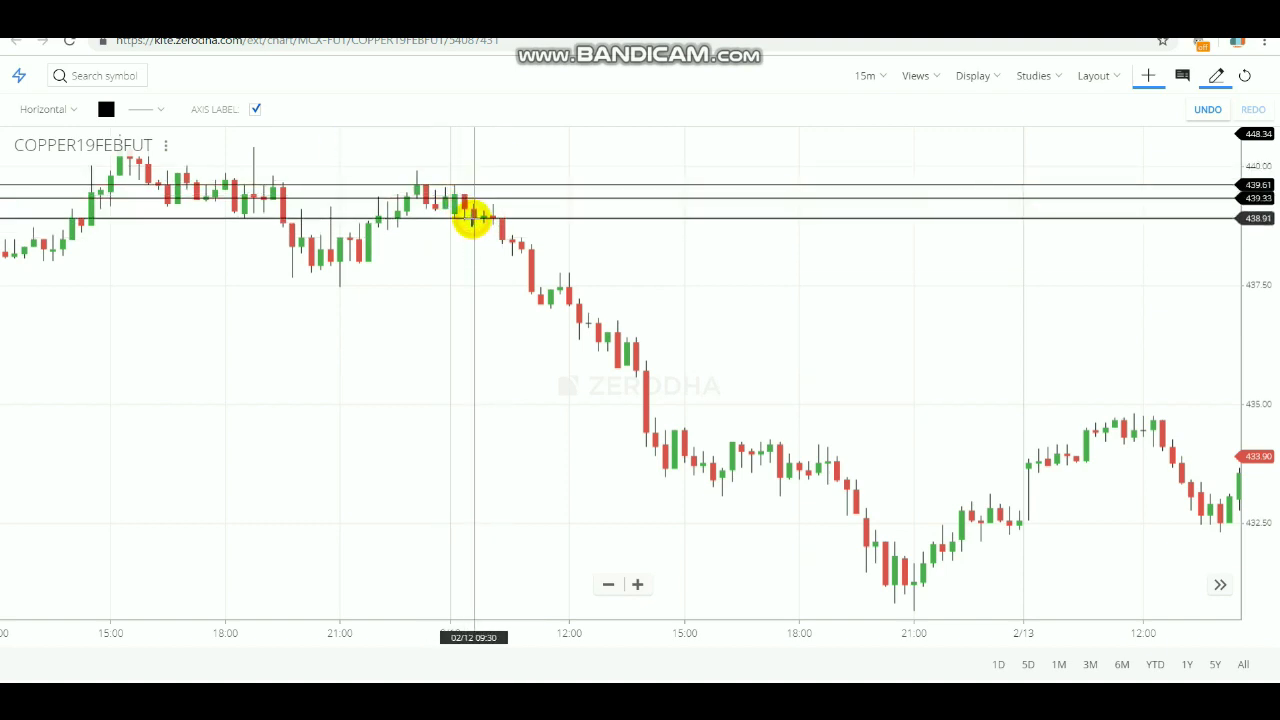
{"action": "left_click_drag", "start_coordinate": [489, 222], "coordinate": [488, 219]}
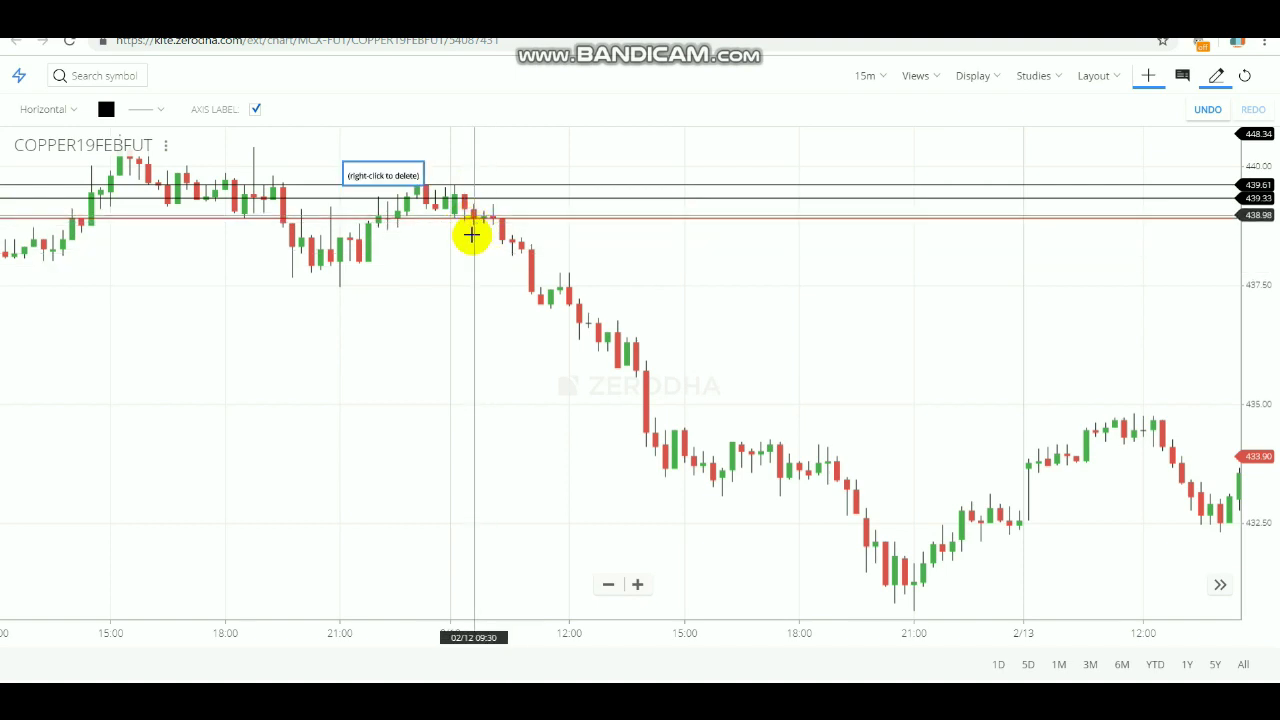
{"action": "left_click", "coordinate": [637, 582]}
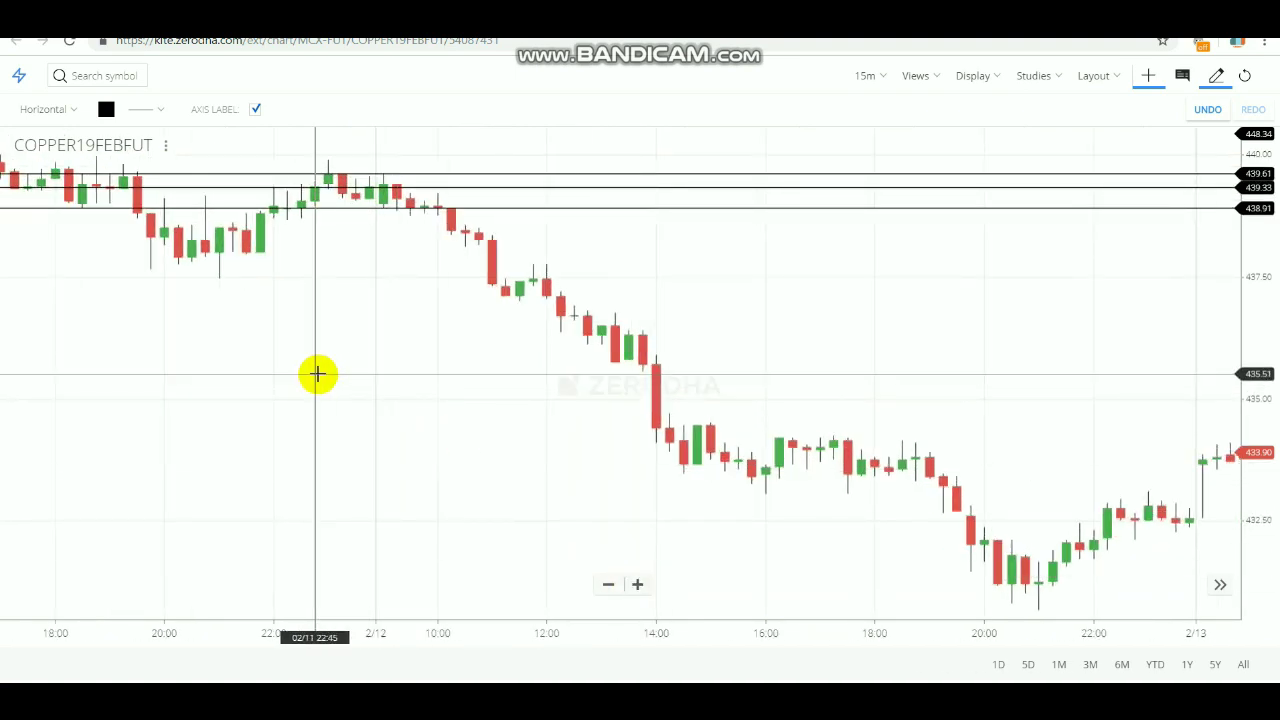
{"action": "left_click_drag", "start_coordinate": [417, 211], "coordinate": [466, 209]}
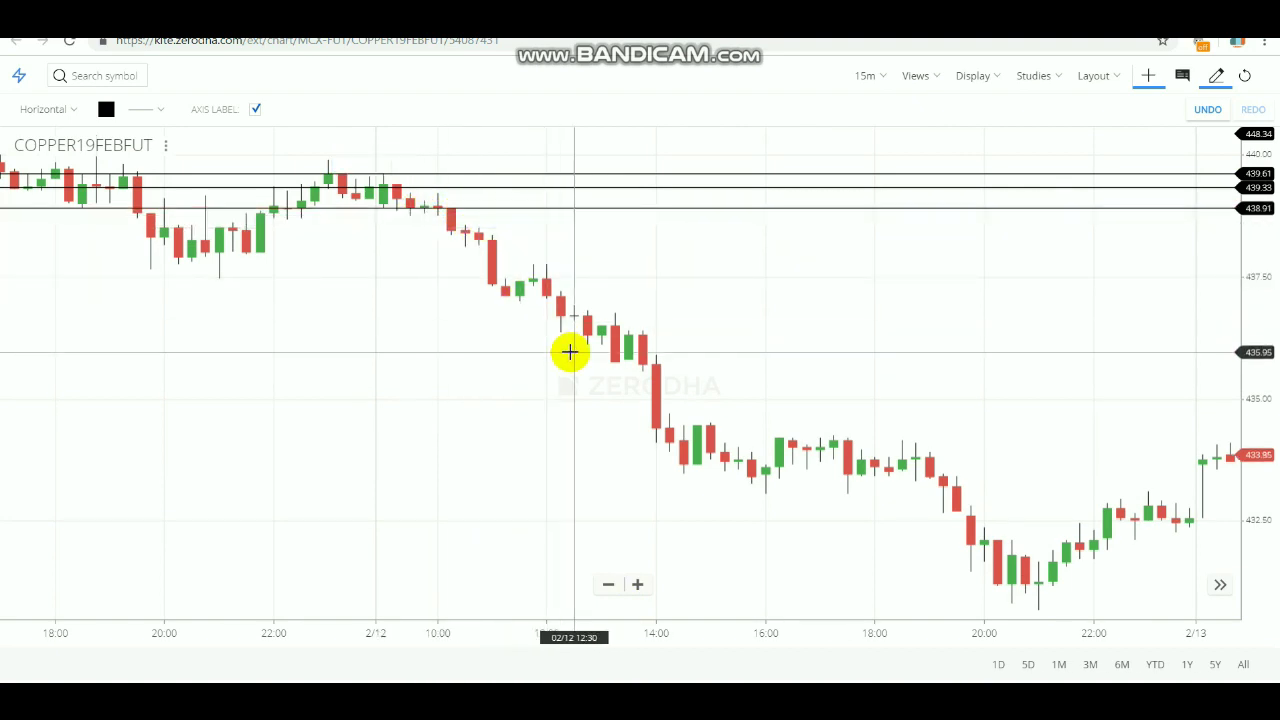